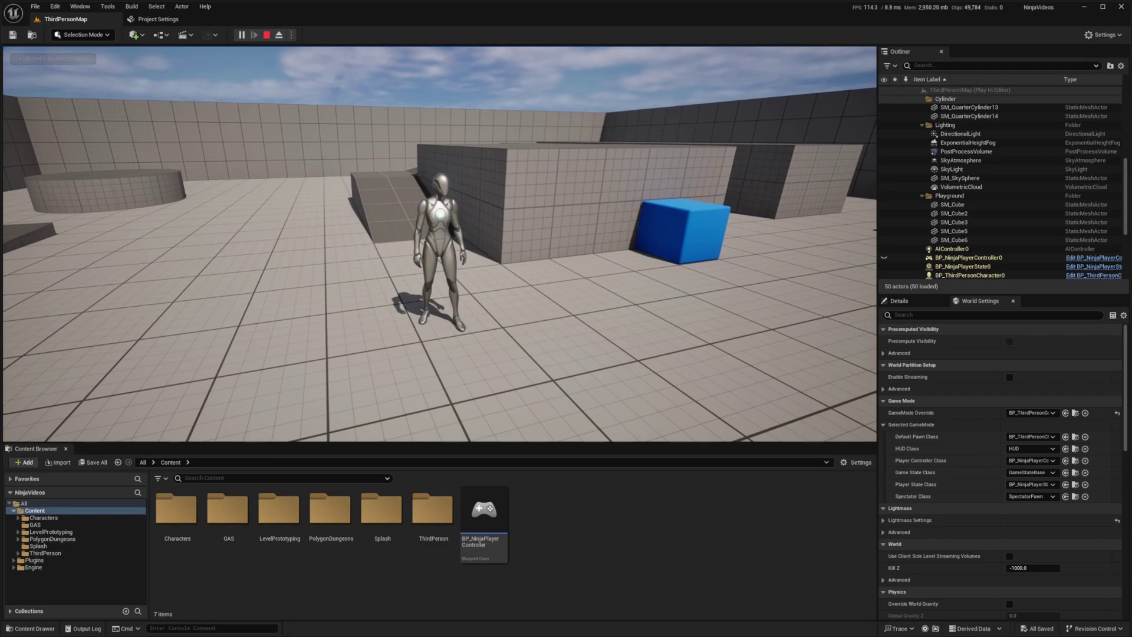
pyautogui.press('w')
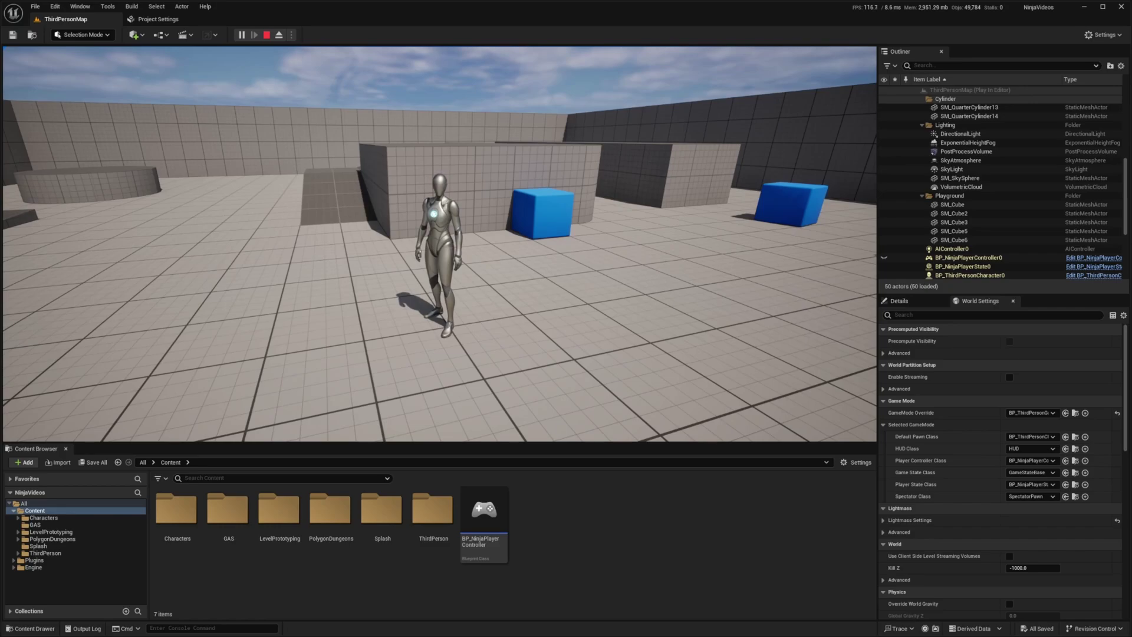
pyautogui.press('w')
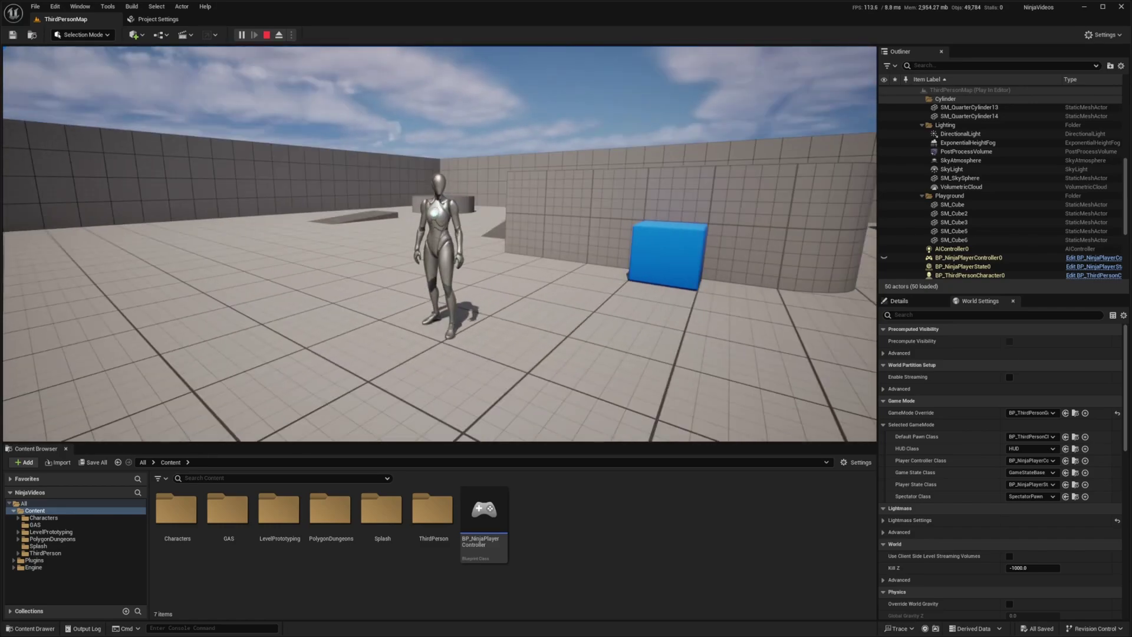
pyautogui.press('s')
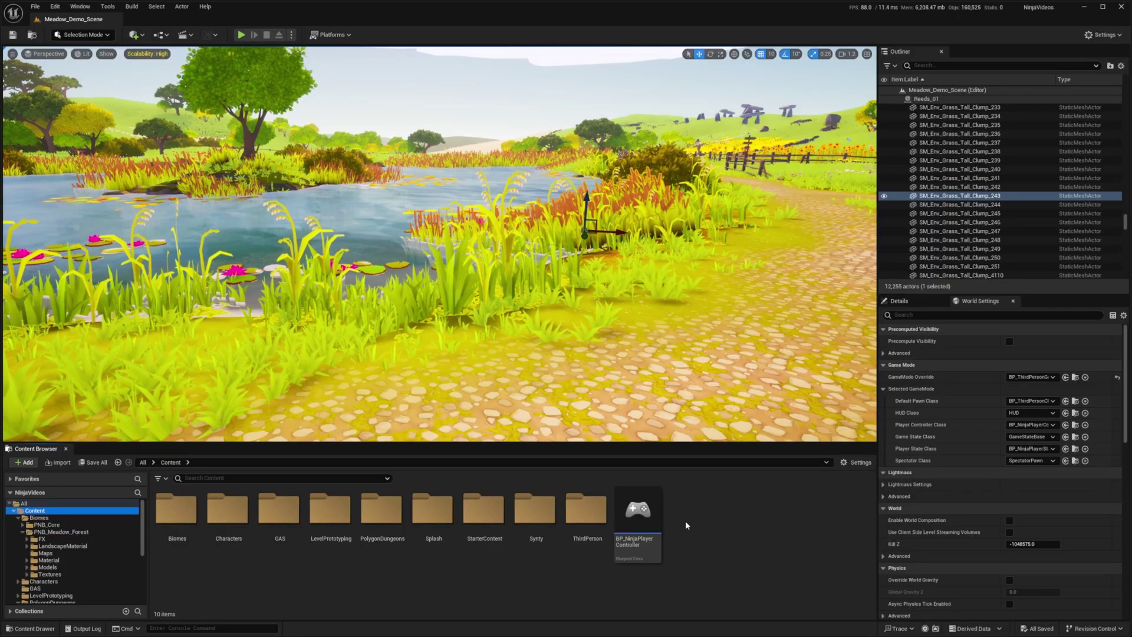
# Create a Weapons folder inside the Content folder and open it.
pyautogui.rightClick(702, 515)
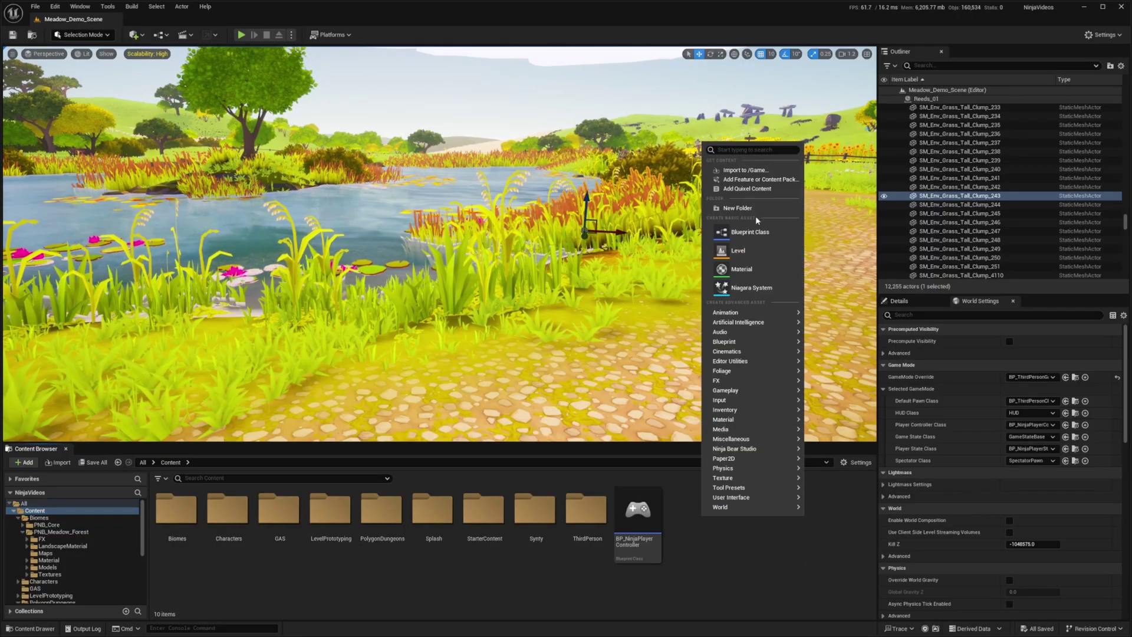
pyautogui.click(756, 210)
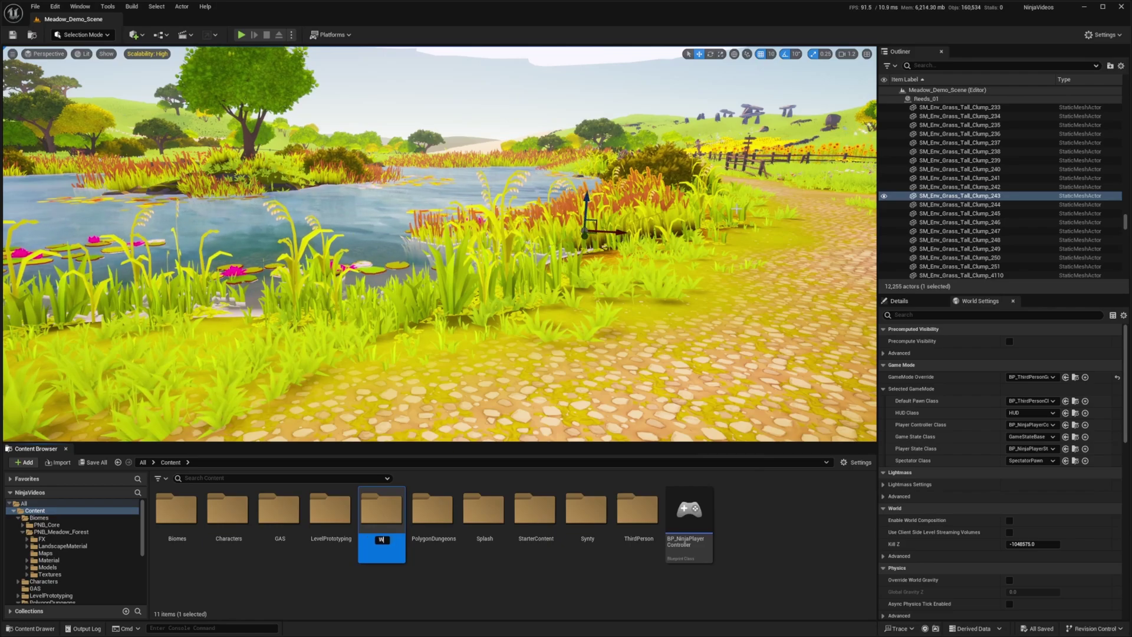
pyautogui.write('Weapons')
pyautogui.press('Return')
pyautogui.press('Return')
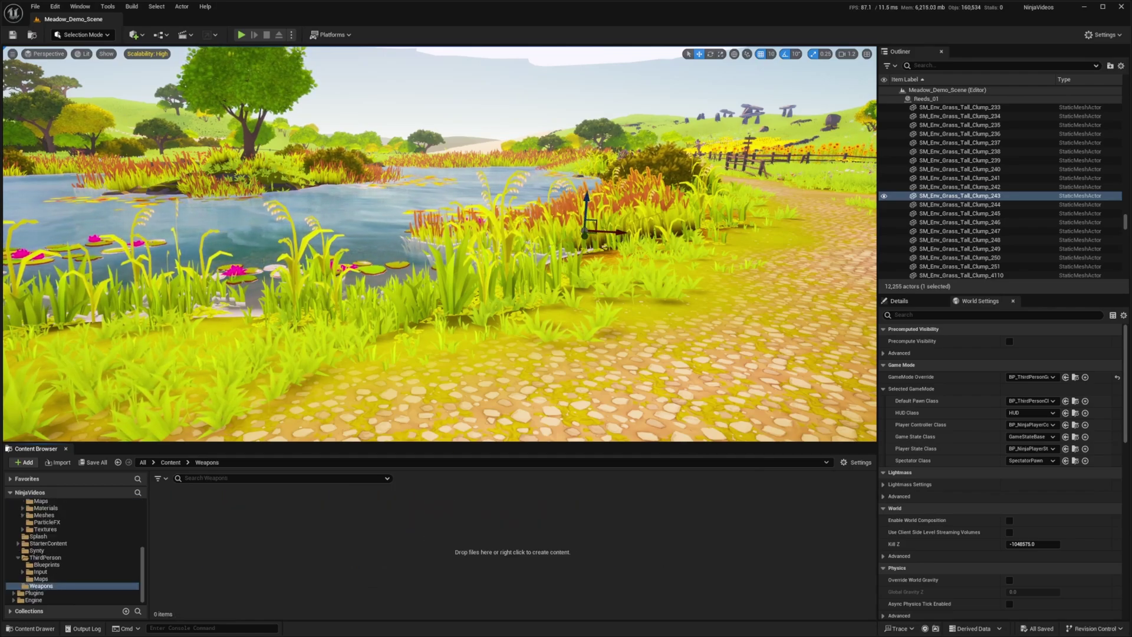
# Create a blueprint class named BP_Sword with NinjaCombatWeaponActor as its parent class and open it.
pyautogui.rightClick(258, 515)
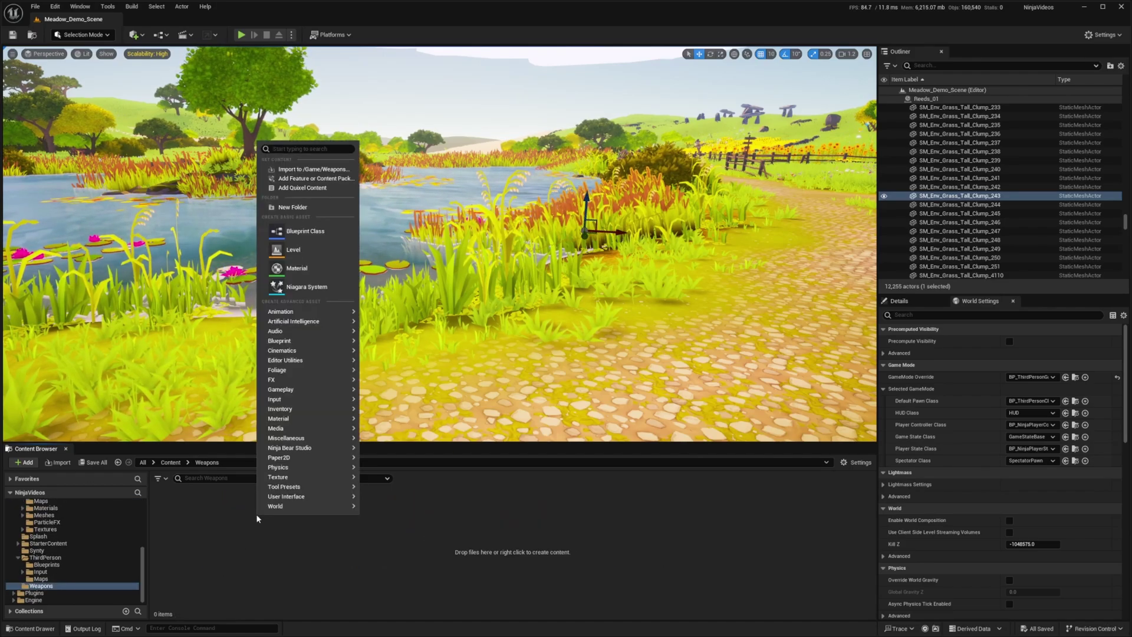
pyautogui.click(341, 217)
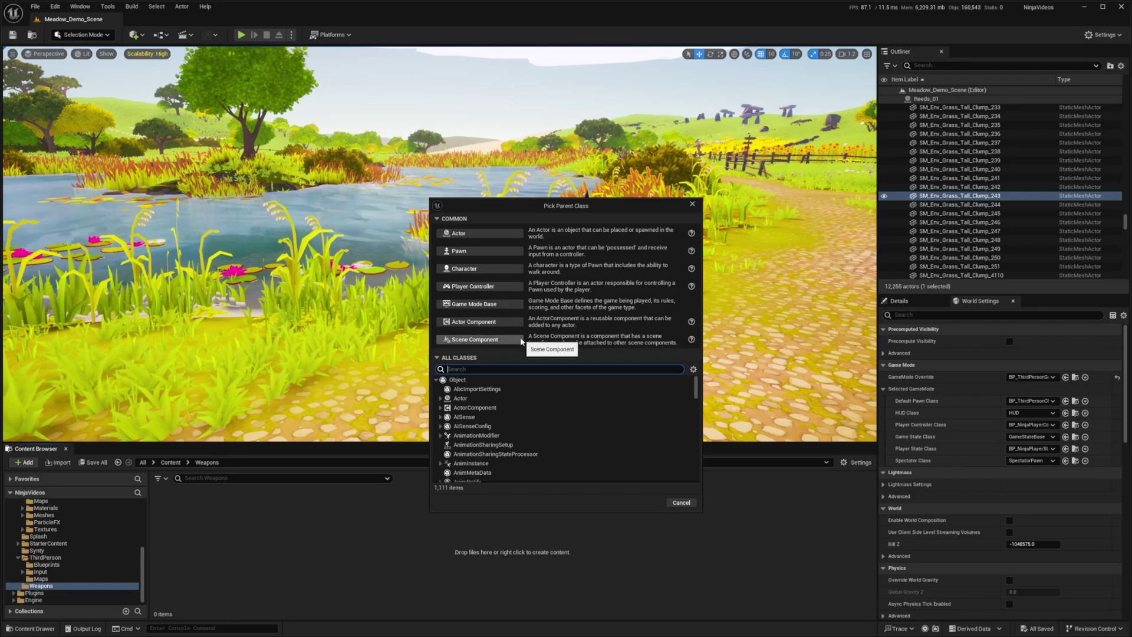
pyautogui.write('ninjacomba')
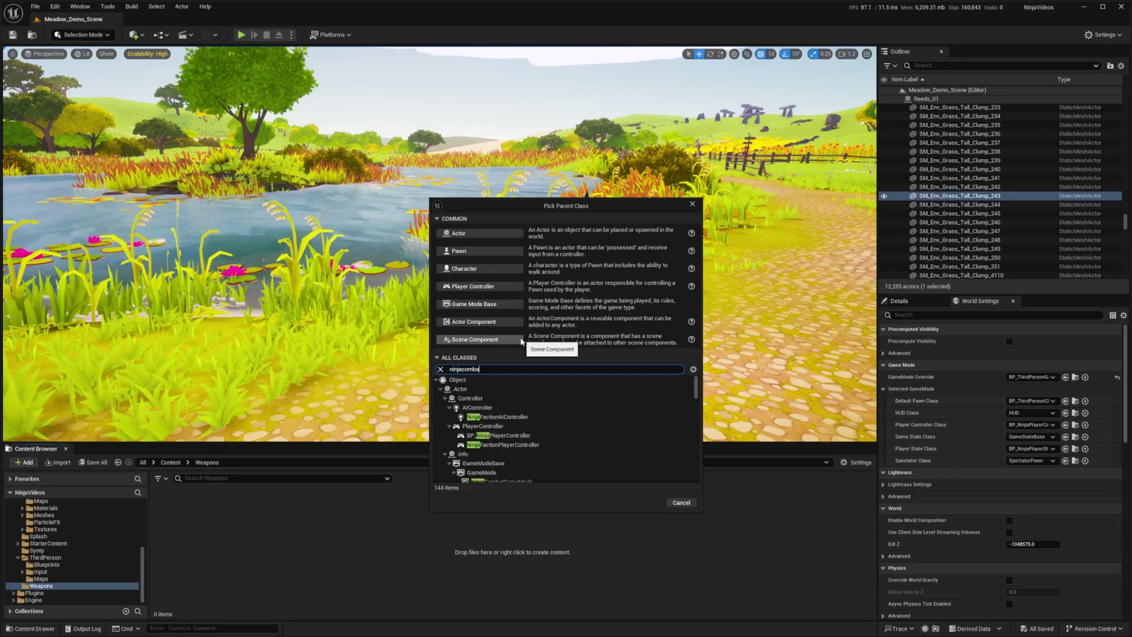
pyautogui.write('tweaponactor')
pyautogui.click(521, 399)
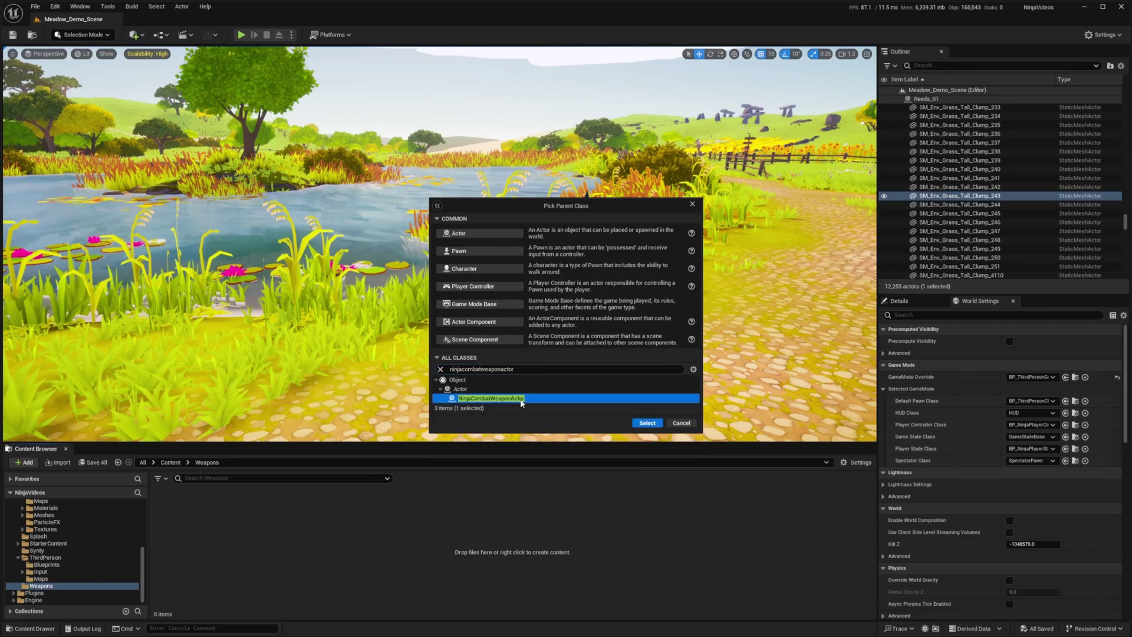
pyautogui.click(647, 422)
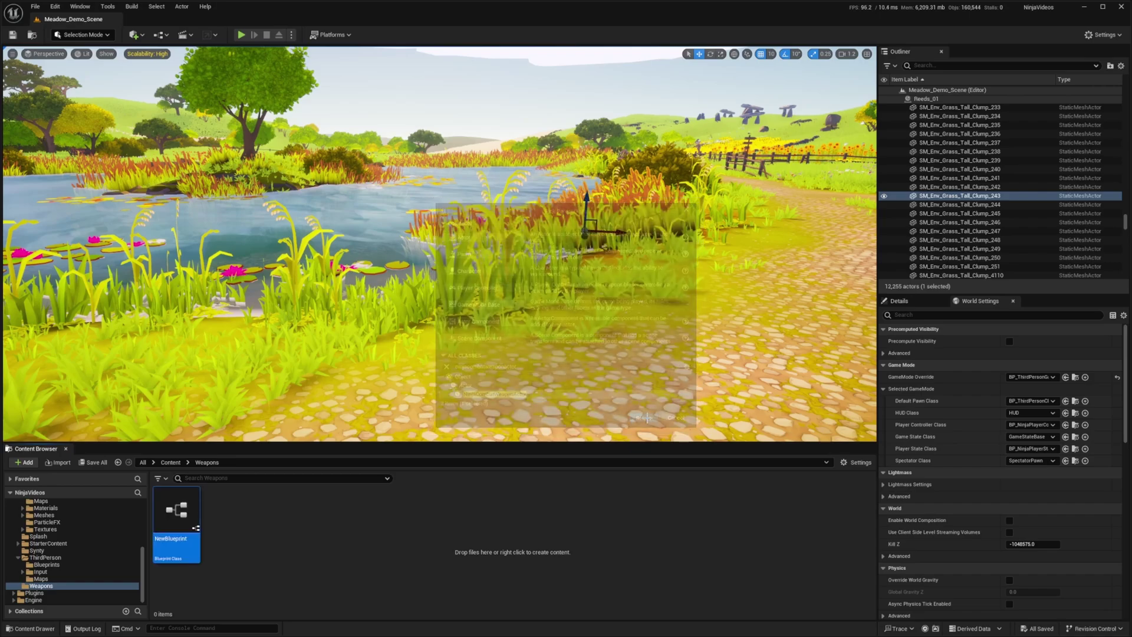
pyautogui.write('BP_Sword')
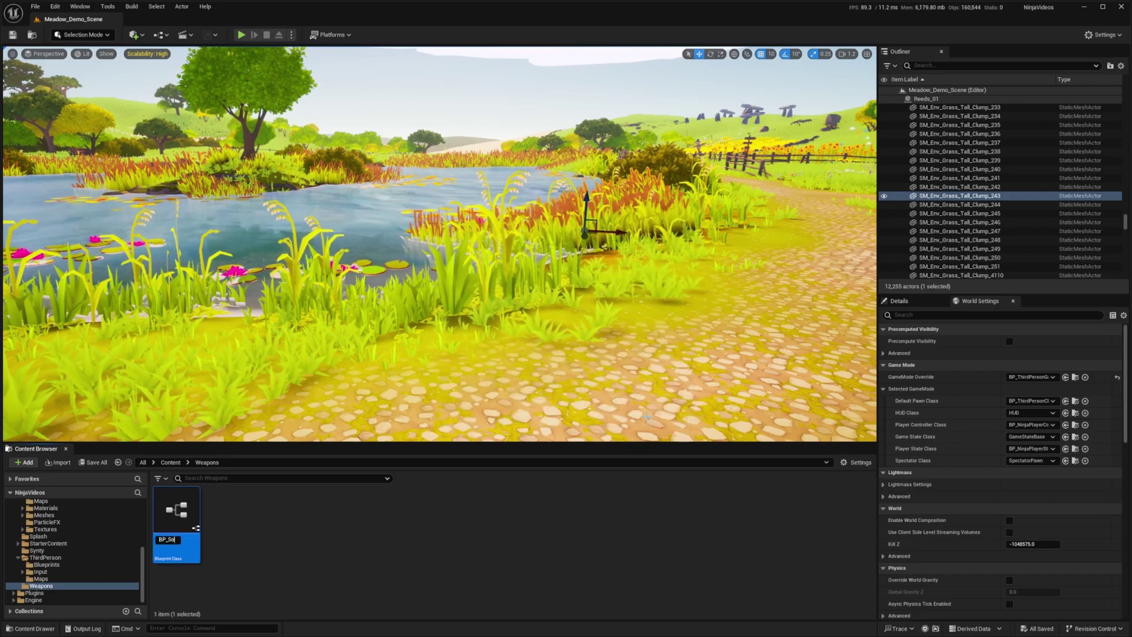
pyautogui.press('Return')
pyautogui.doubleClick(164, 499)
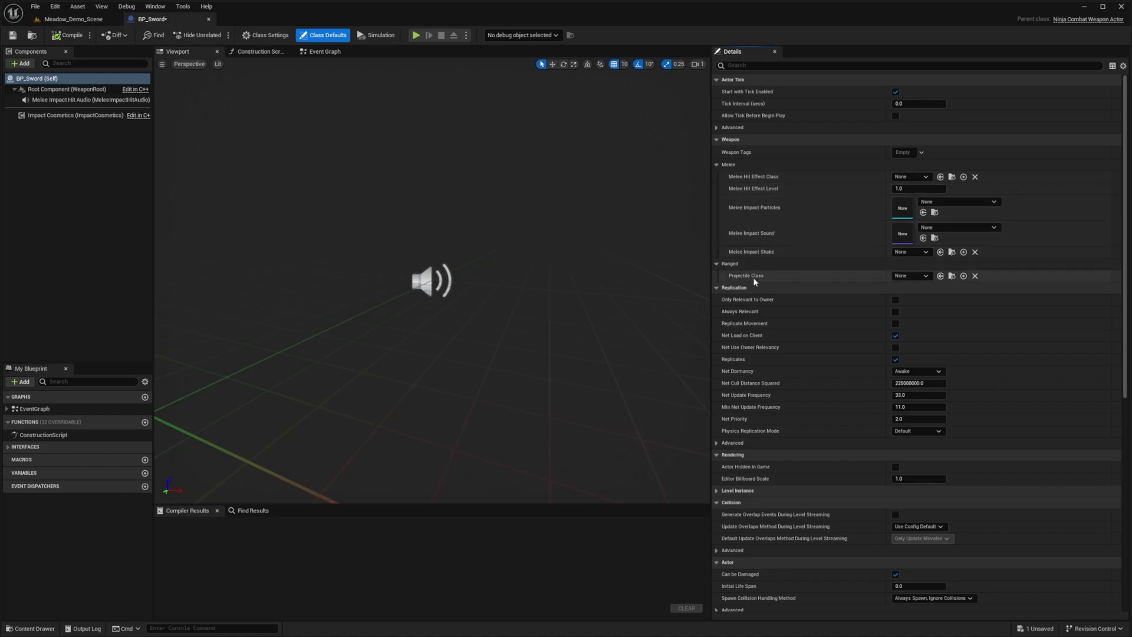
# Create the gameplay tag Inventory.Item.Type.Sword in DefaultGameplayTags.ini and assign it to the sword's Weapon Tags.
pyautogui.click(903, 154)
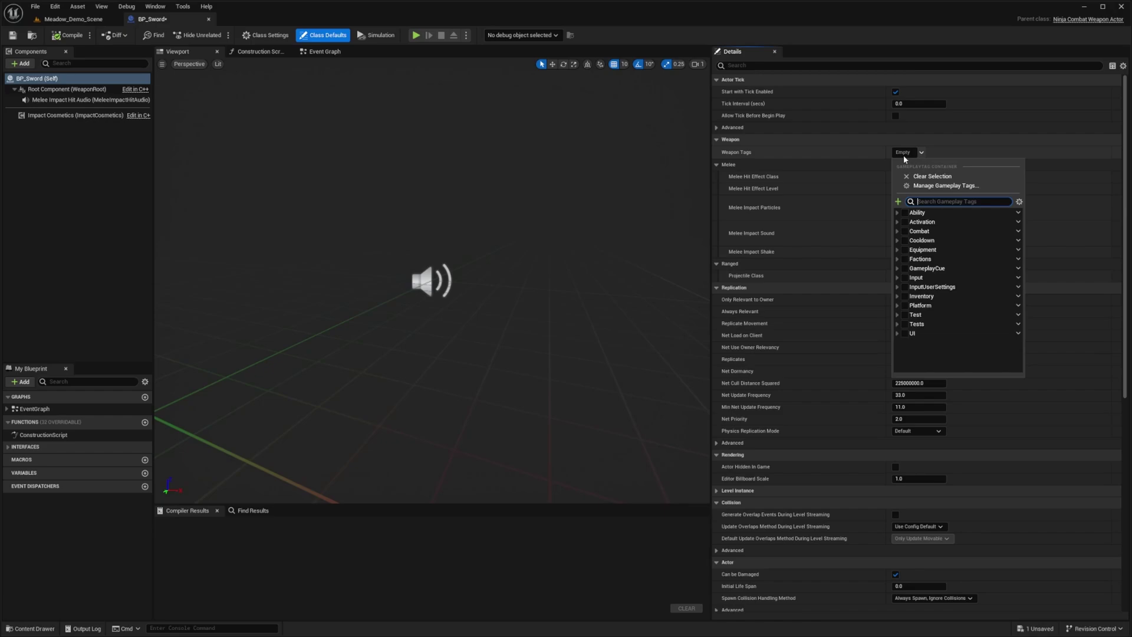
pyautogui.write('Inventory')
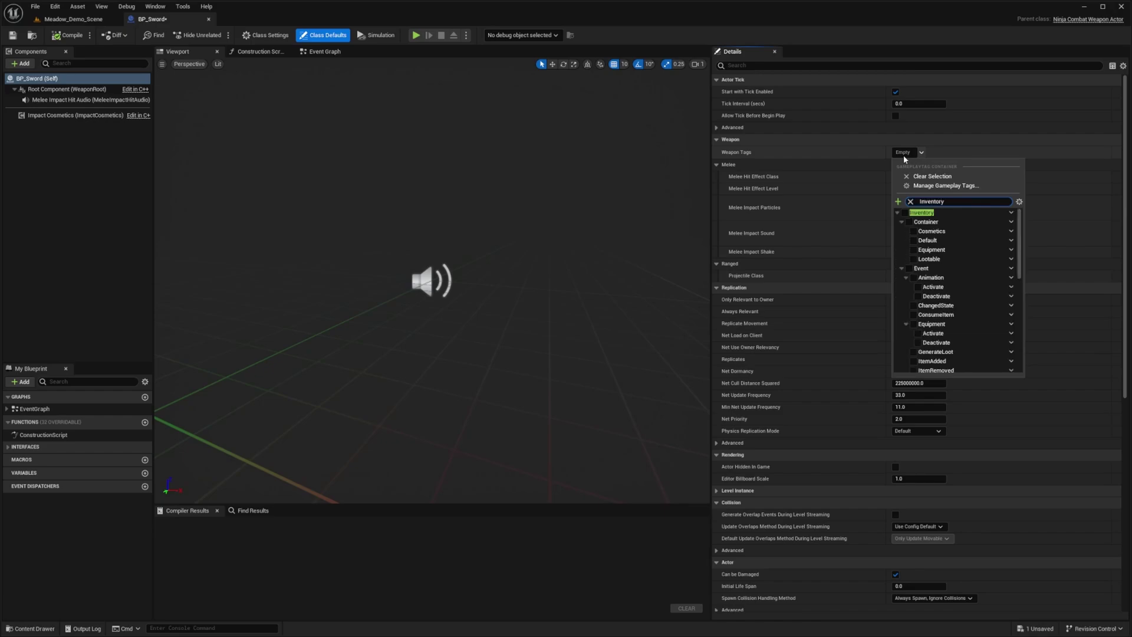
pyautogui.write('.Item.Type.')
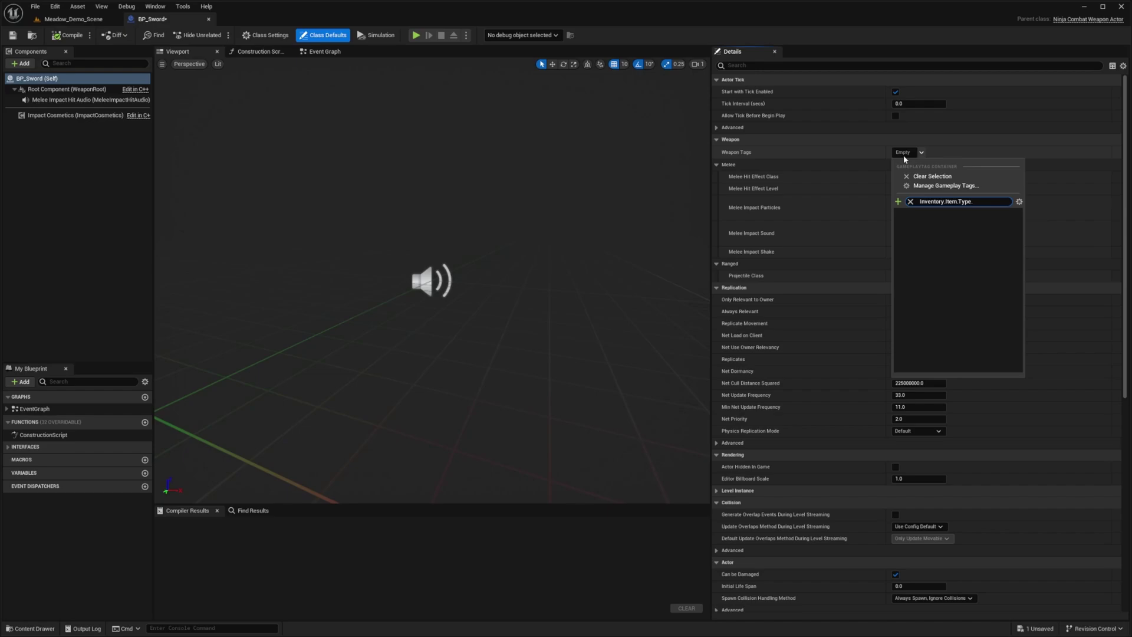
pyautogui.write('Sword')
pyautogui.click(898, 202)
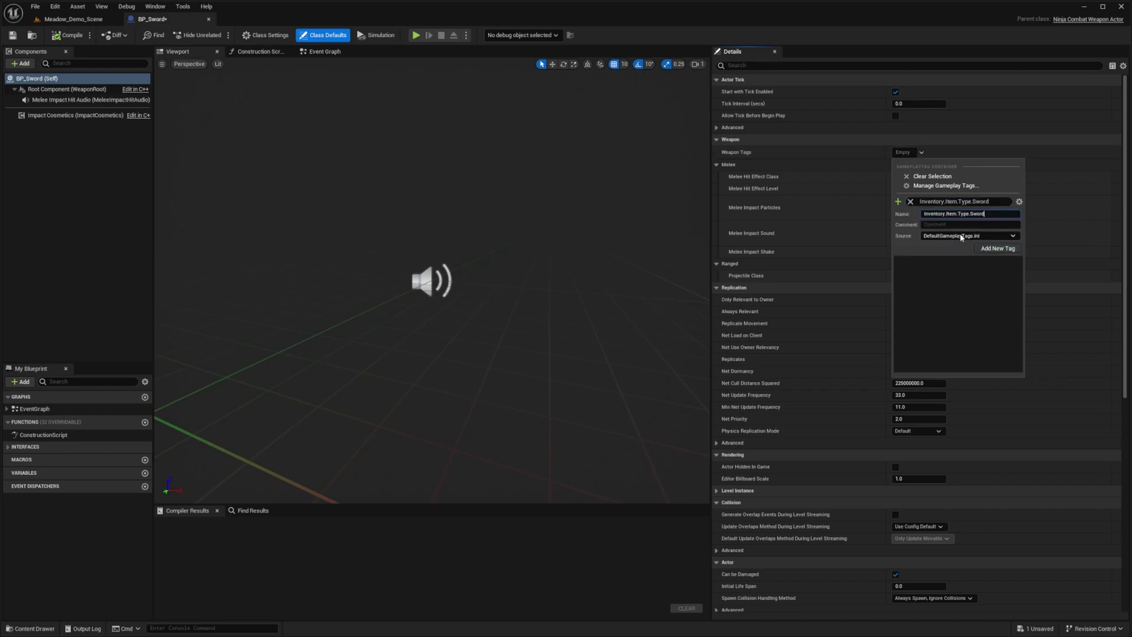
pyautogui.click(996, 249)
pyautogui.click(918, 287)
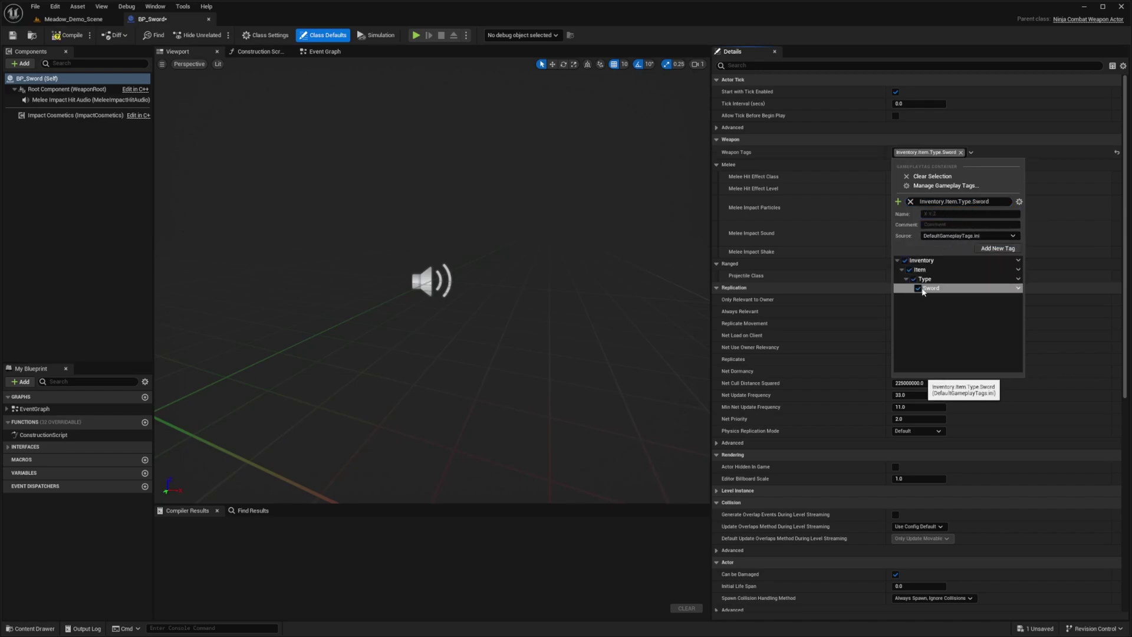
pyautogui.click(70, 75)
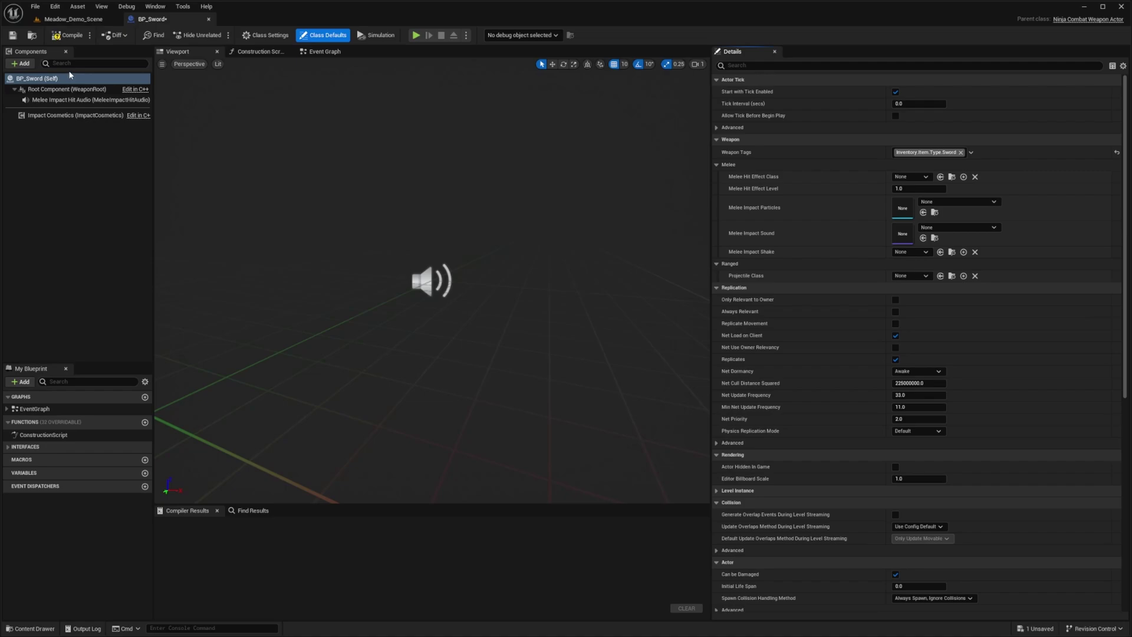
# Add a Static Mesh component to the sword blueprint, keeping the default name StaticMesh.
pyautogui.click(23, 63)
pyautogui.write('stat')
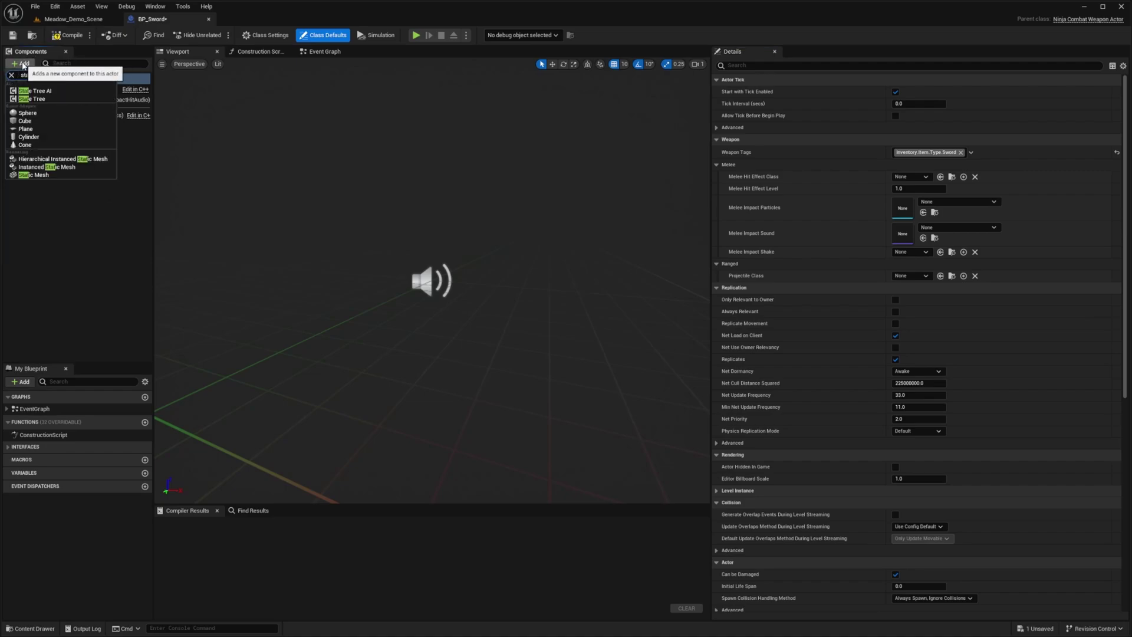
pyautogui.write('ic')
pyautogui.click(36, 151)
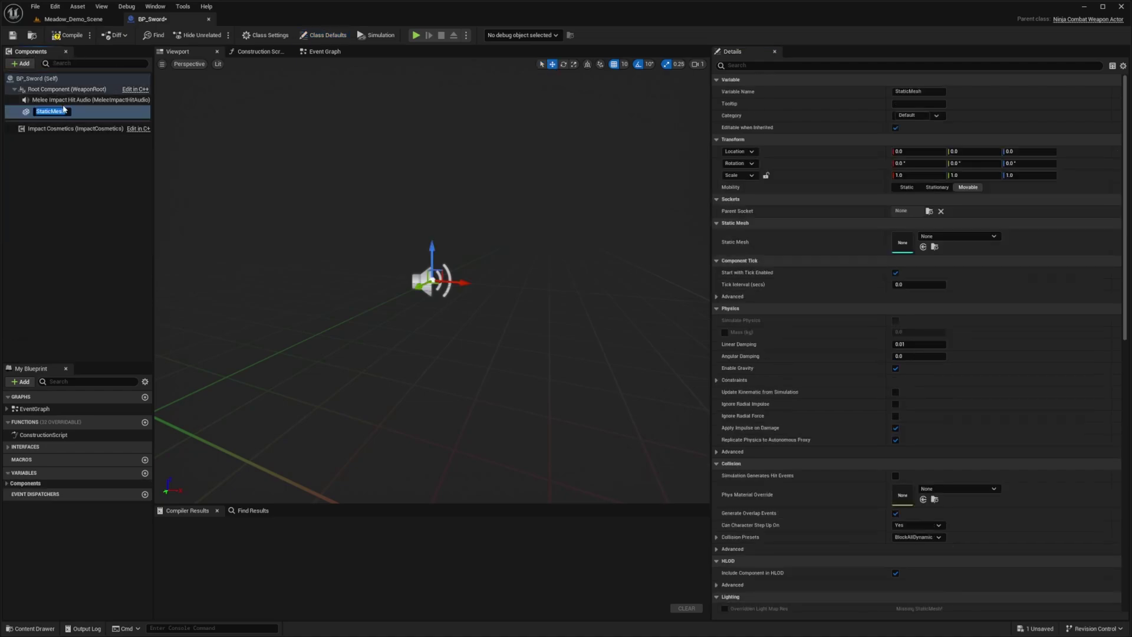
pyautogui.press('Return')
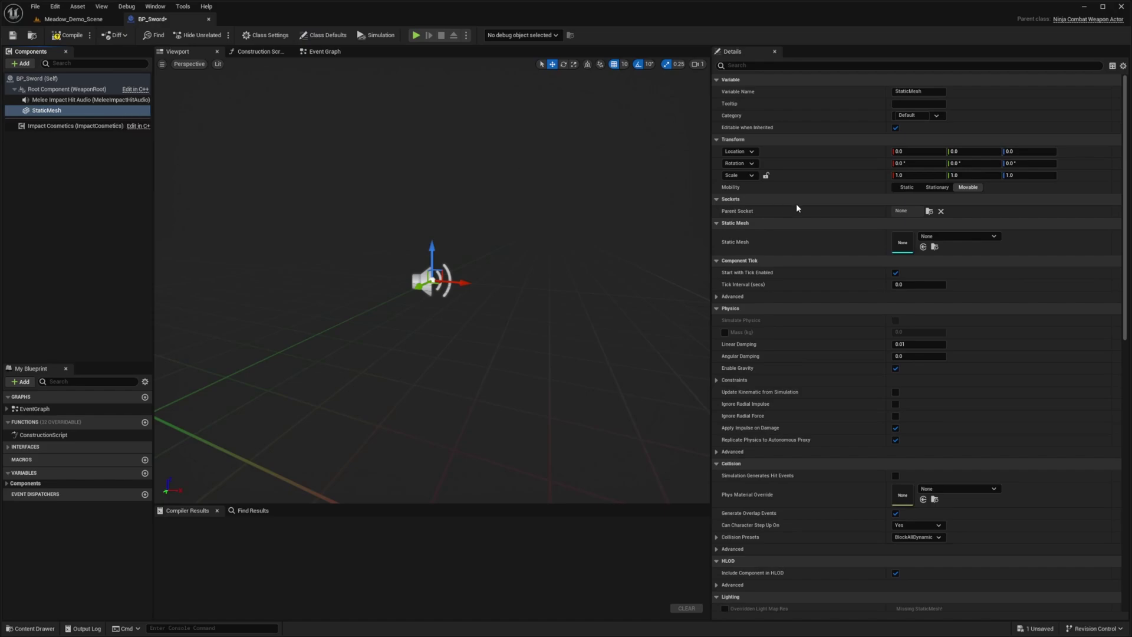
# Assign the SM_Wep_Greatsword_Straight_01 mesh to the StaticMesh component and view the whole sword.
pyautogui.click(949, 237)
pyautogui.write('sword')
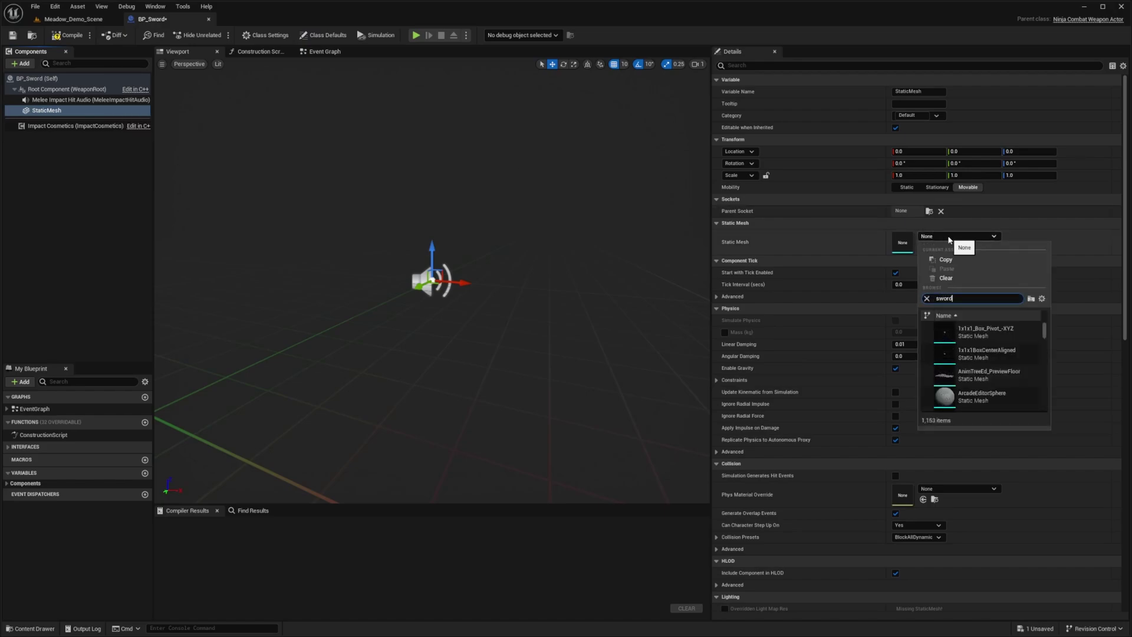
pyautogui.click(967, 358)
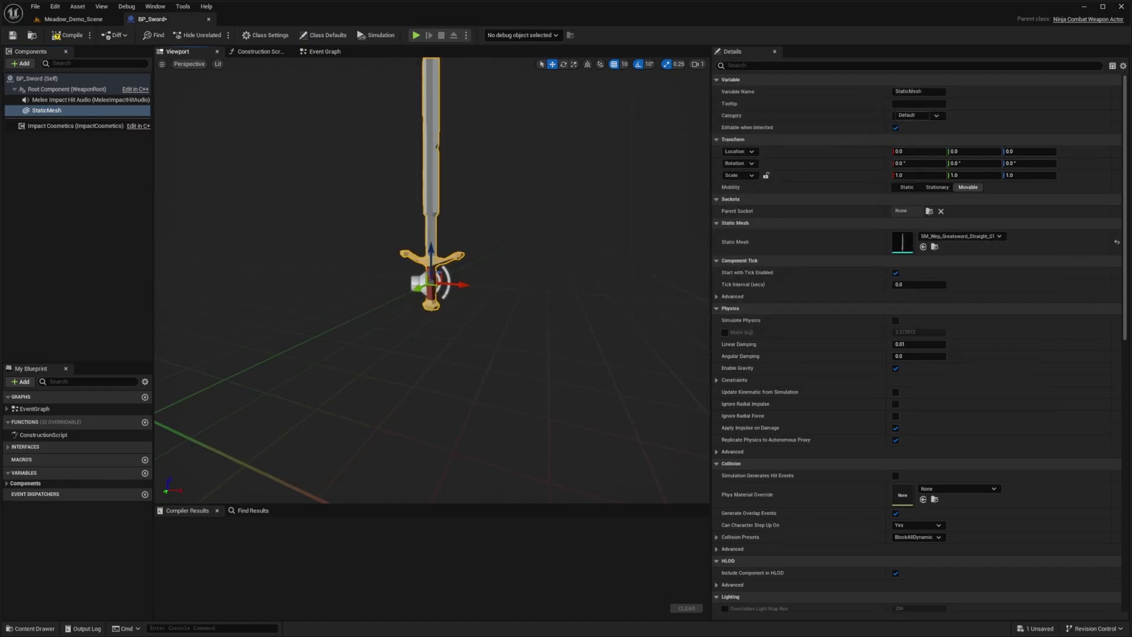
pyautogui.scroll(-1, 475, 196)
pyautogui.press('s')
pyautogui.moveTo(475, 196)
pyautogui.mouseDown(button='right')
pyautogui.moveTo(454, 196)
pyautogui.moveTo(475, 195)
pyautogui.mouseUp(button='right')
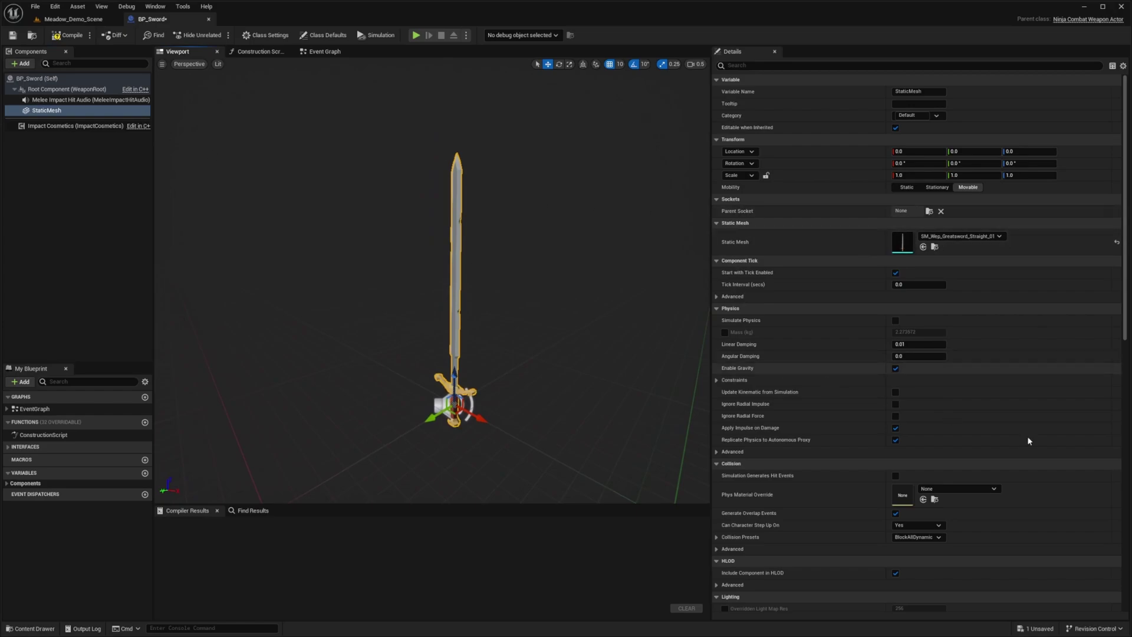
# Add the component tag Combat.Component.MeleeScanSource to the StaticMesh component.
pyautogui.scroll(-2, 1024, 344)
pyautogui.scroll(-12, 1024, 344)
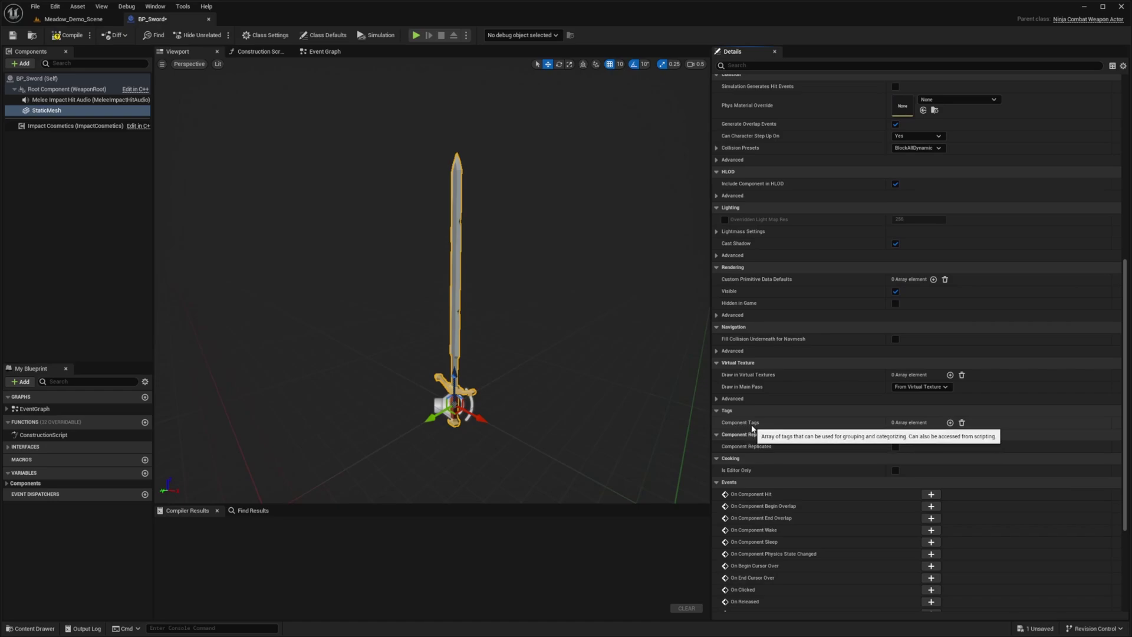
pyautogui.click(949, 422)
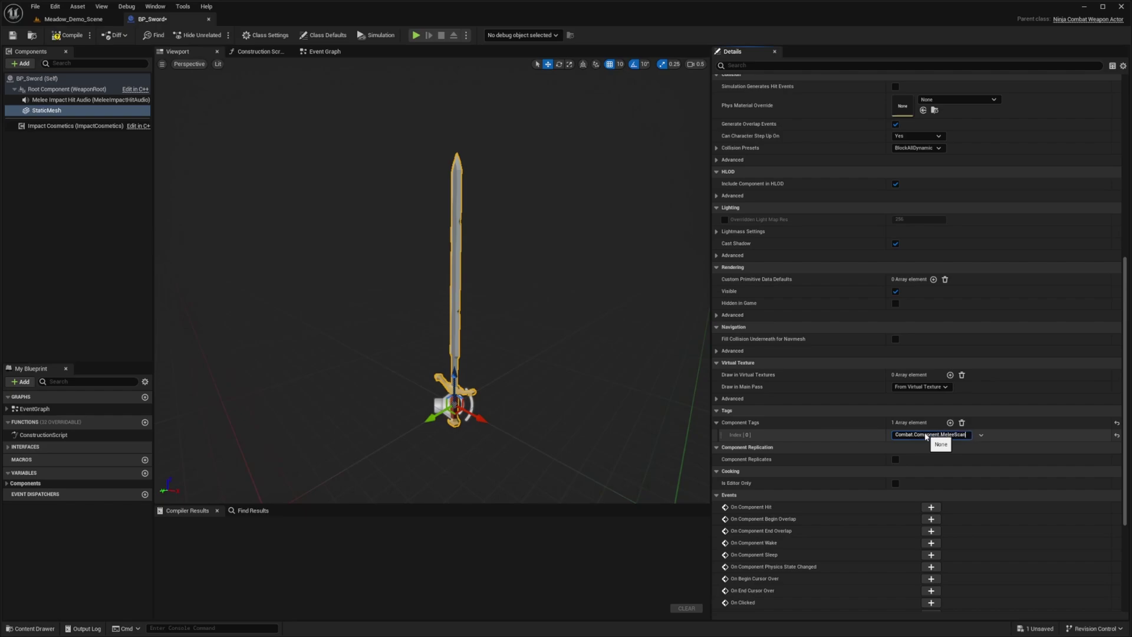
pyautogui.write('urce')
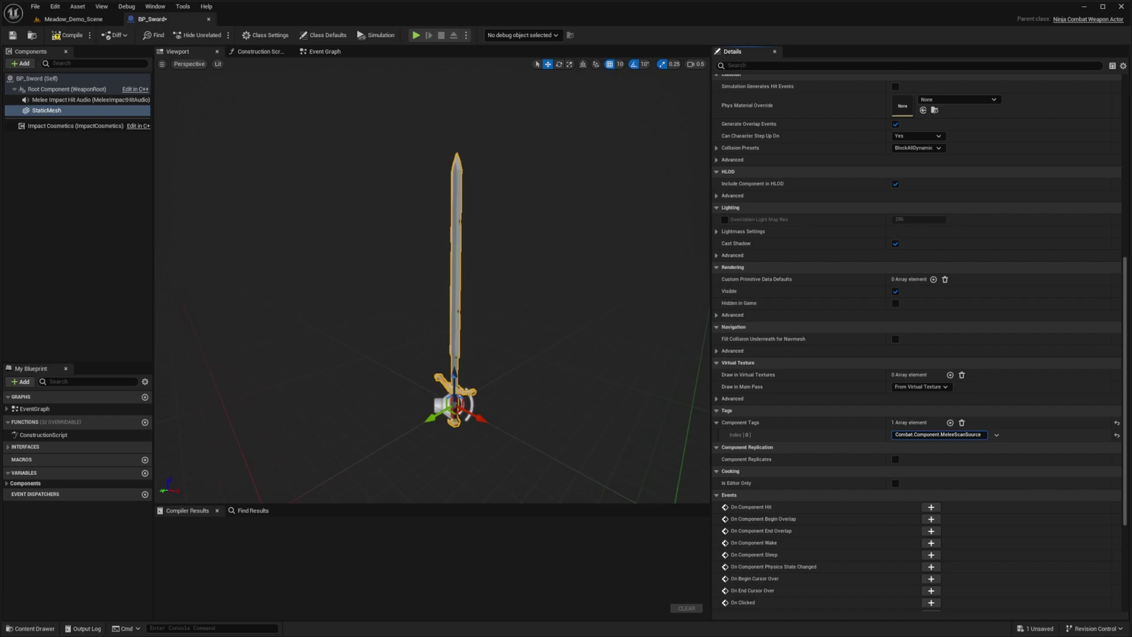
# Implement the Melee Interface function Get Melee Mesh to return the StaticMesh component, and compile the blueprint.
pyautogui.click(9, 447)
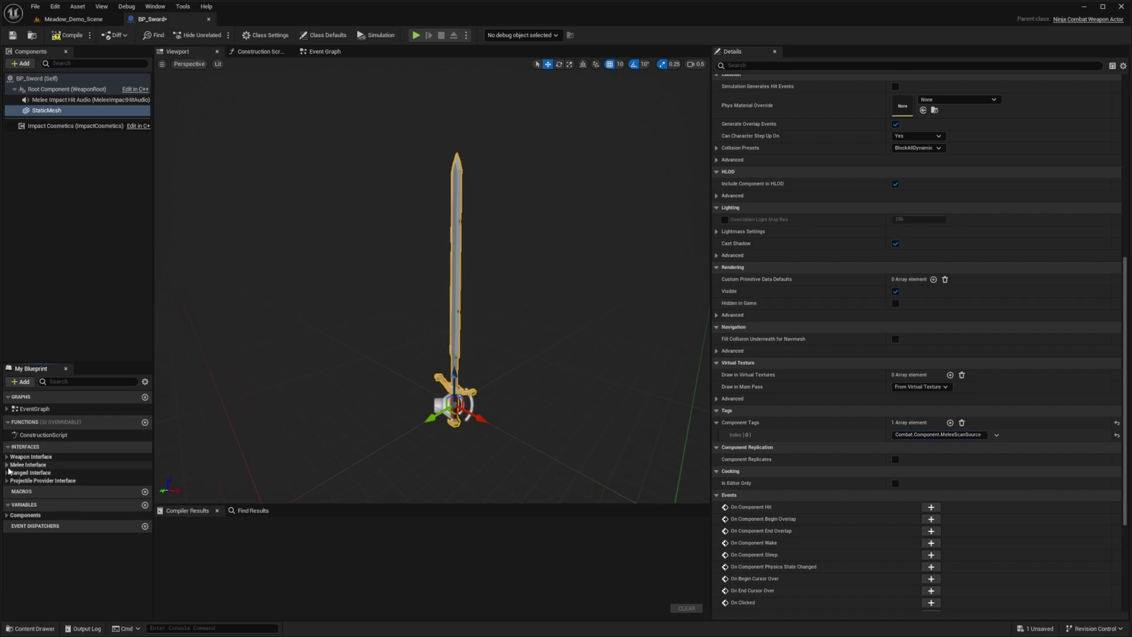
pyautogui.click(7, 465)
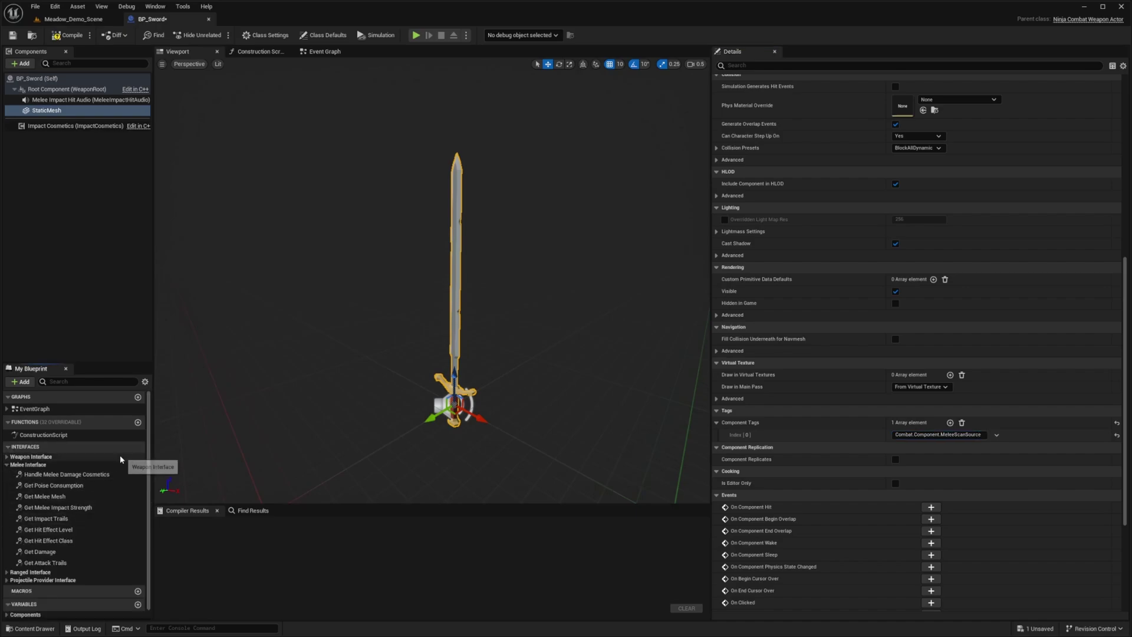
pyautogui.doubleClick(59, 497)
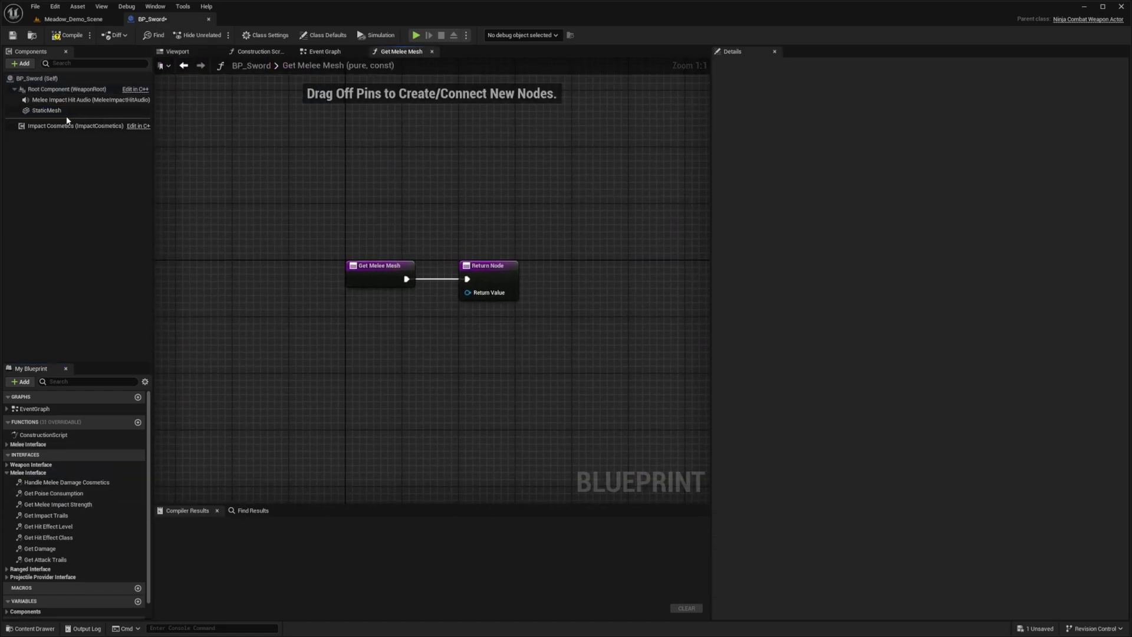
pyautogui.moveTo(59, 111); pyautogui.dragTo(381, 307)
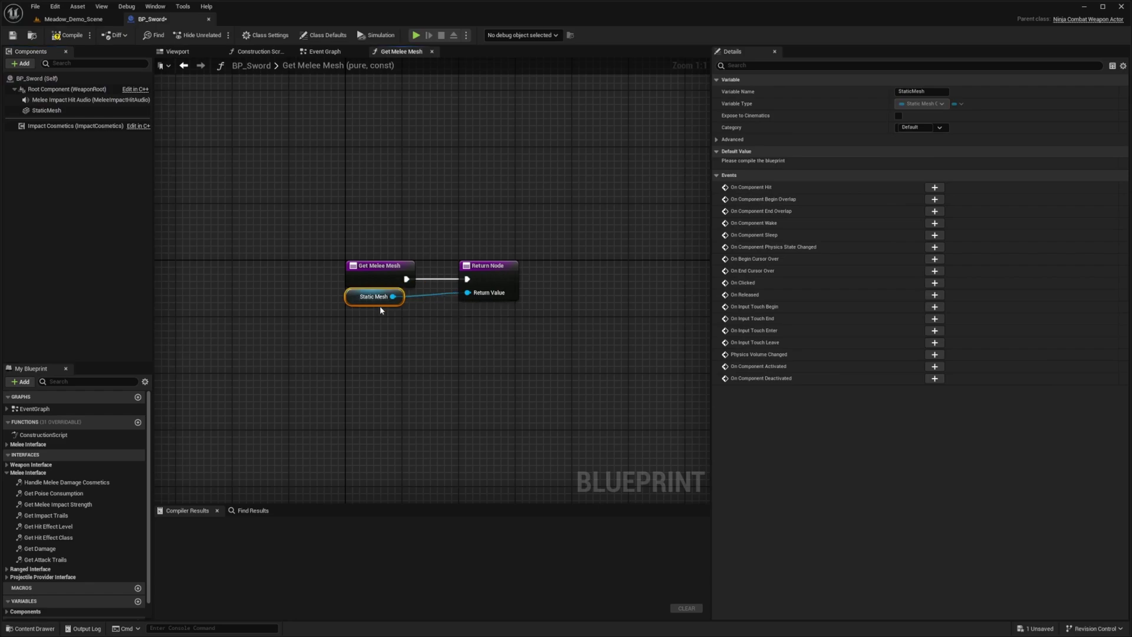
pyautogui.click(66, 35)
# Remove the component tag from the StaticMesh component, then compile and save the sword blueprint.
pyautogui.click(47, 110)
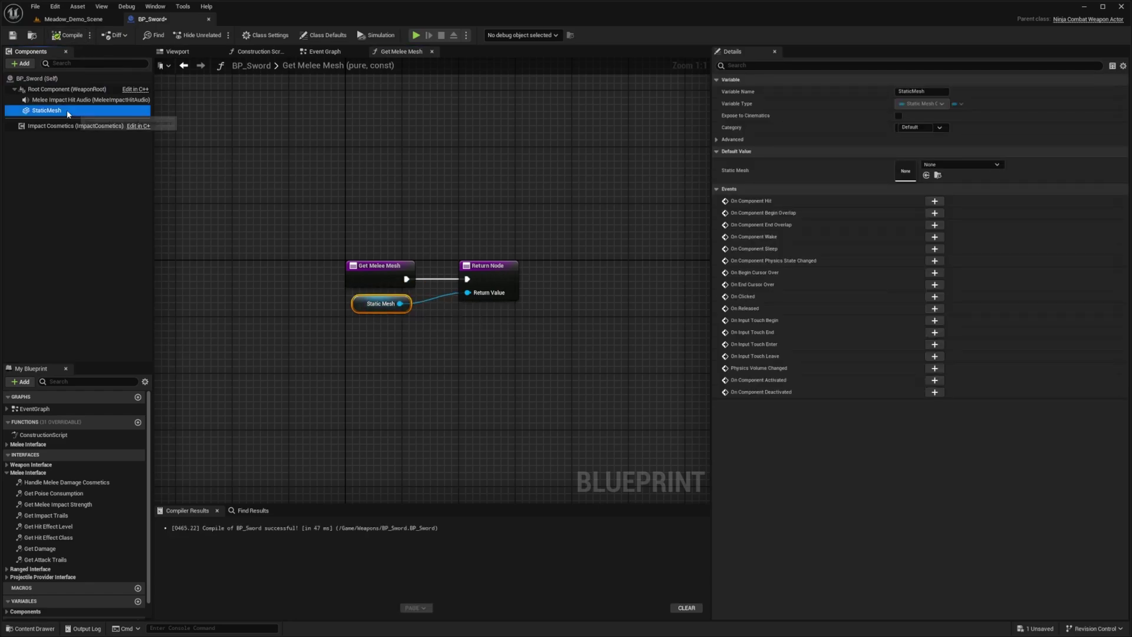
pyautogui.scroll(-15, 950, 486)
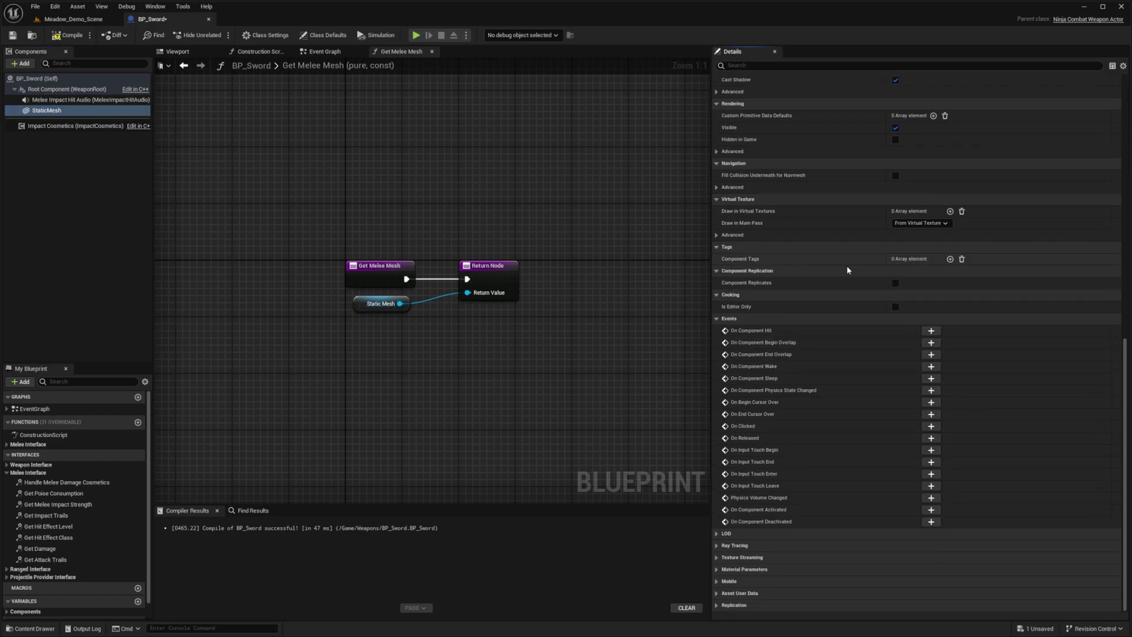
pyautogui.click(67, 35)
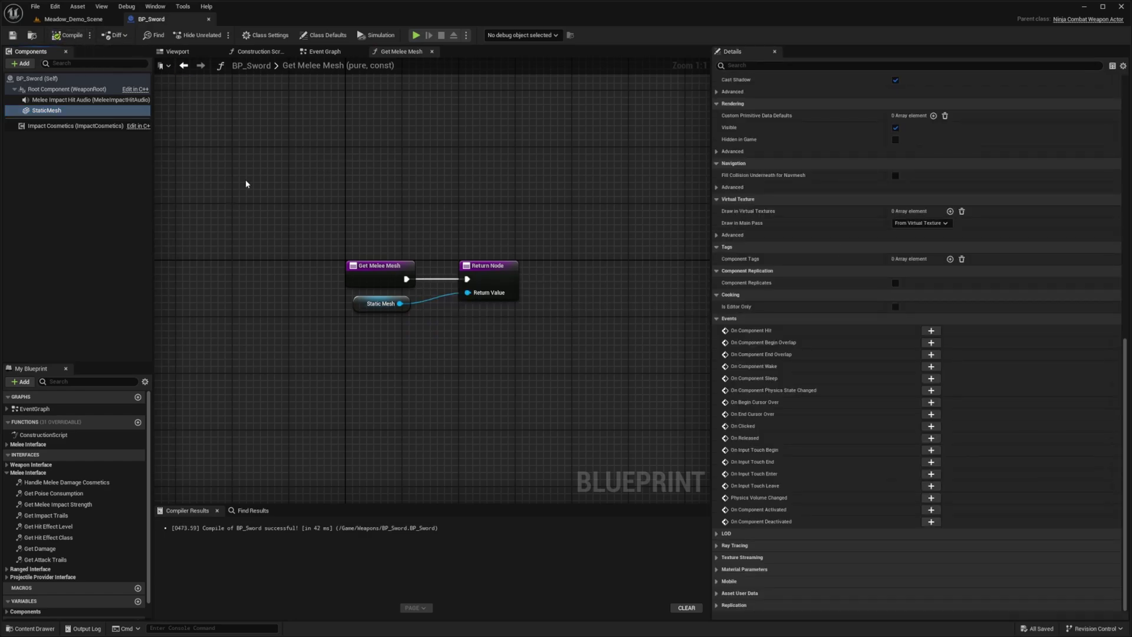
# Set the collision preset of the sword's StaticMesh component to Custom, with all collision responses on Overlap.
pyautogui.click(80, 111)
pyautogui.scroll(10, 957, 355)
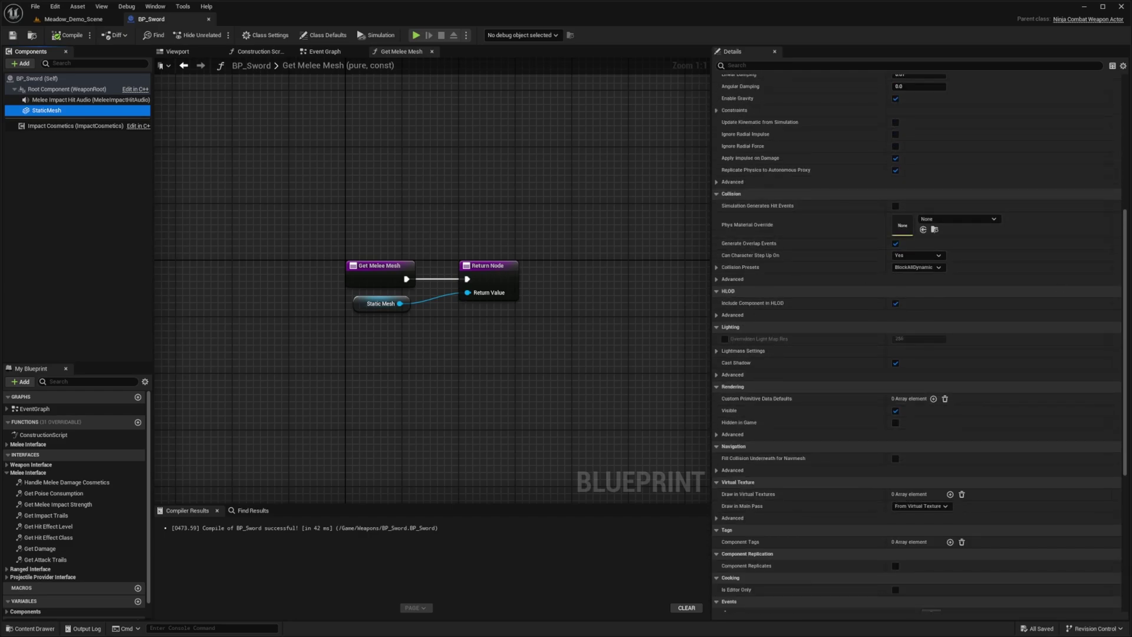
pyautogui.click(717, 278)
pyautogui.click(935, 267)
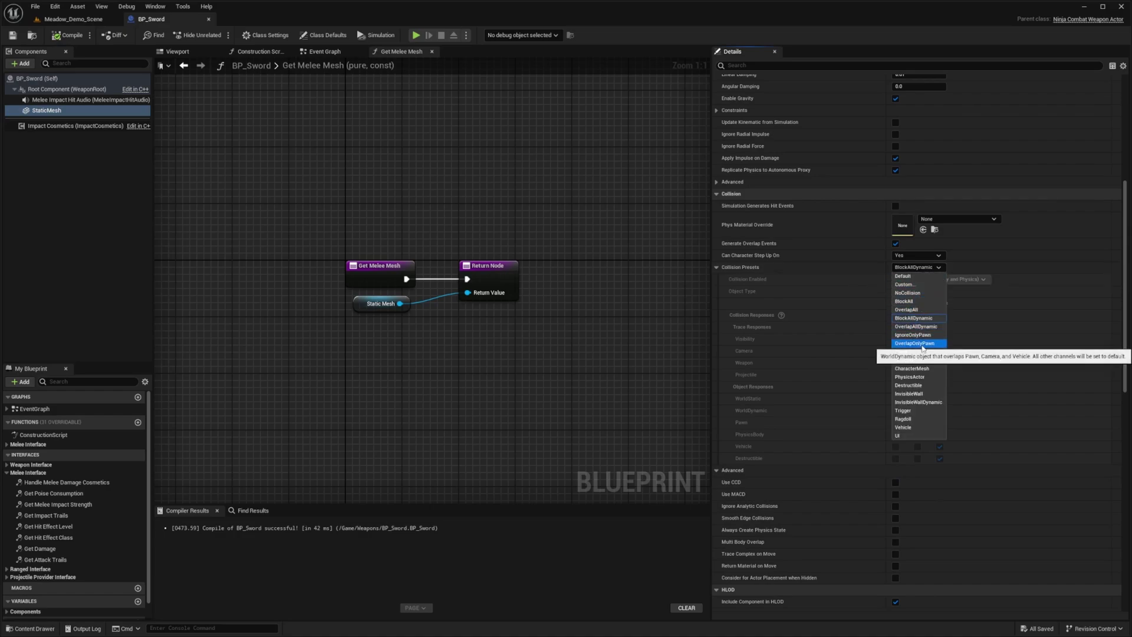
pyautogui.click(914, 284)
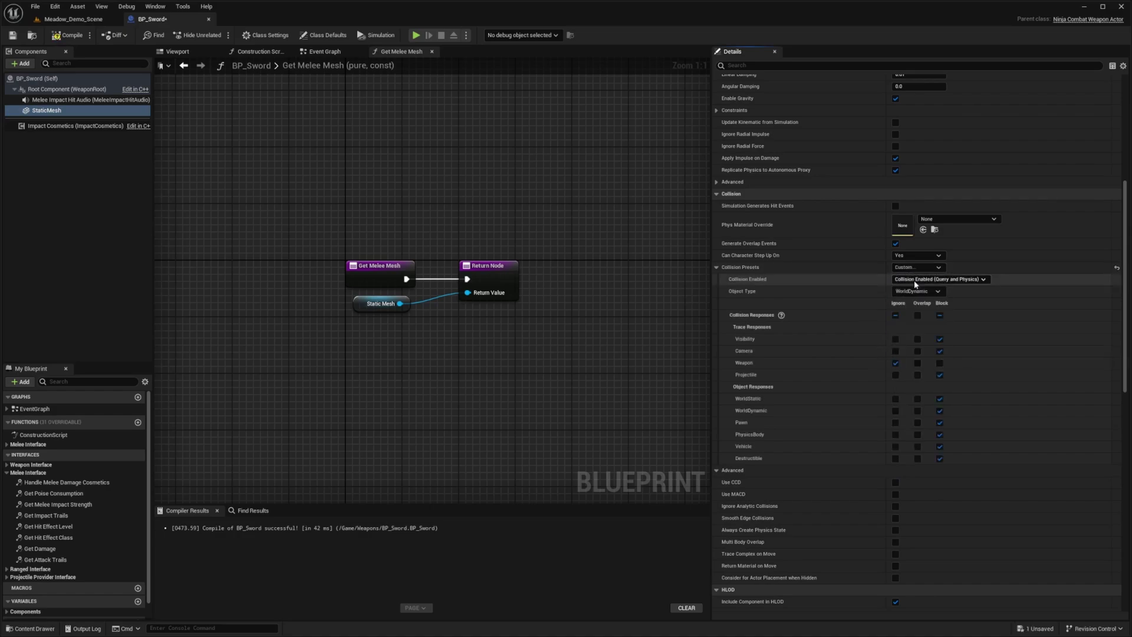
pyautogui.click(917, 316)
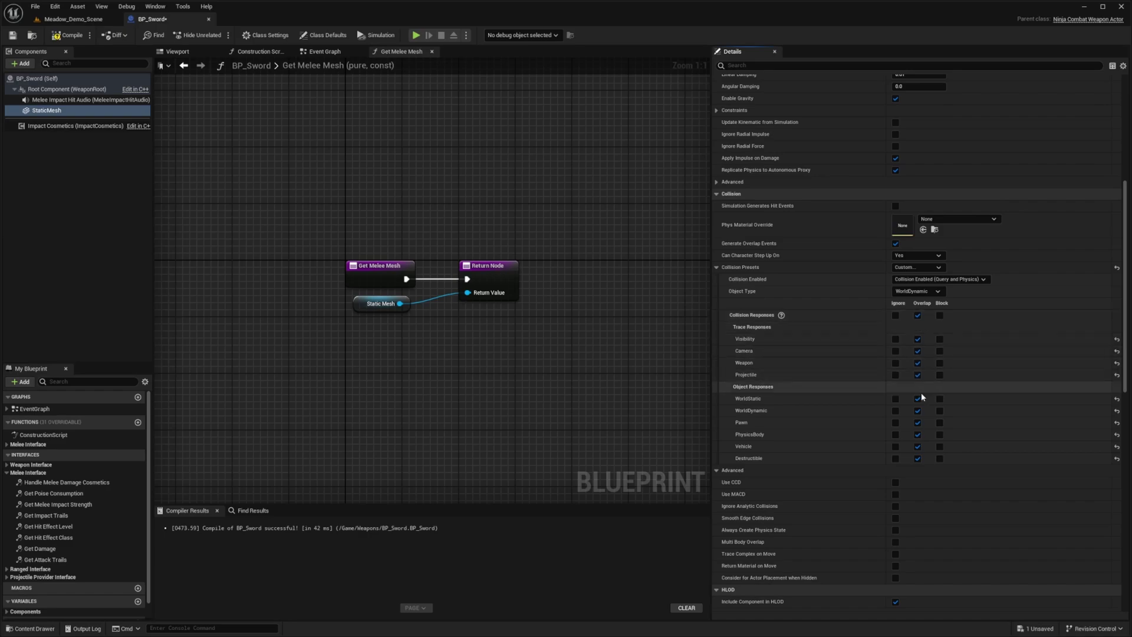
# Set the sword mesh's Collision Enabled option to Query Only (No Physics Collision), then compile and save the blueprint.
pyautogui.click(955, 279)
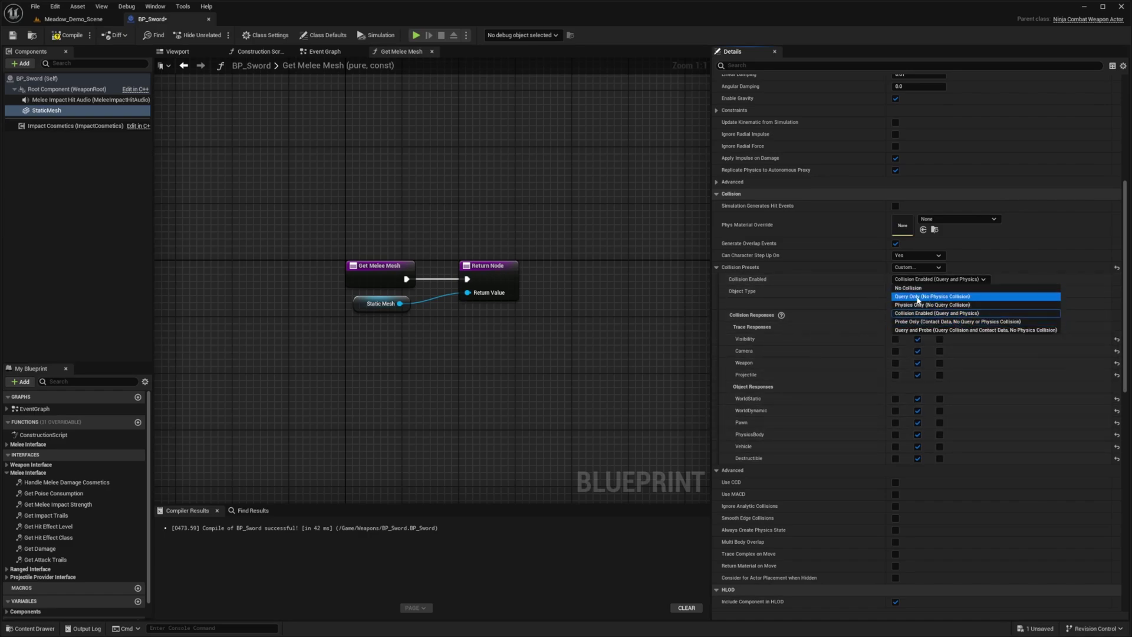
pyautogui.click(950, 297)
pyautogui.click(925, 279)
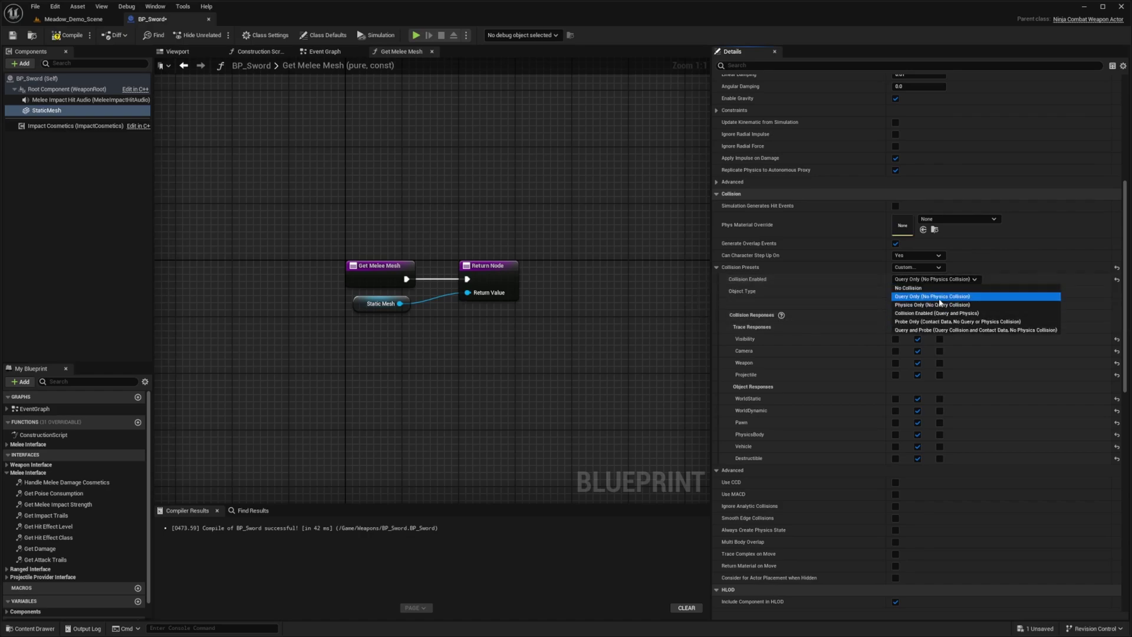
pyautogui.click(936, 298)
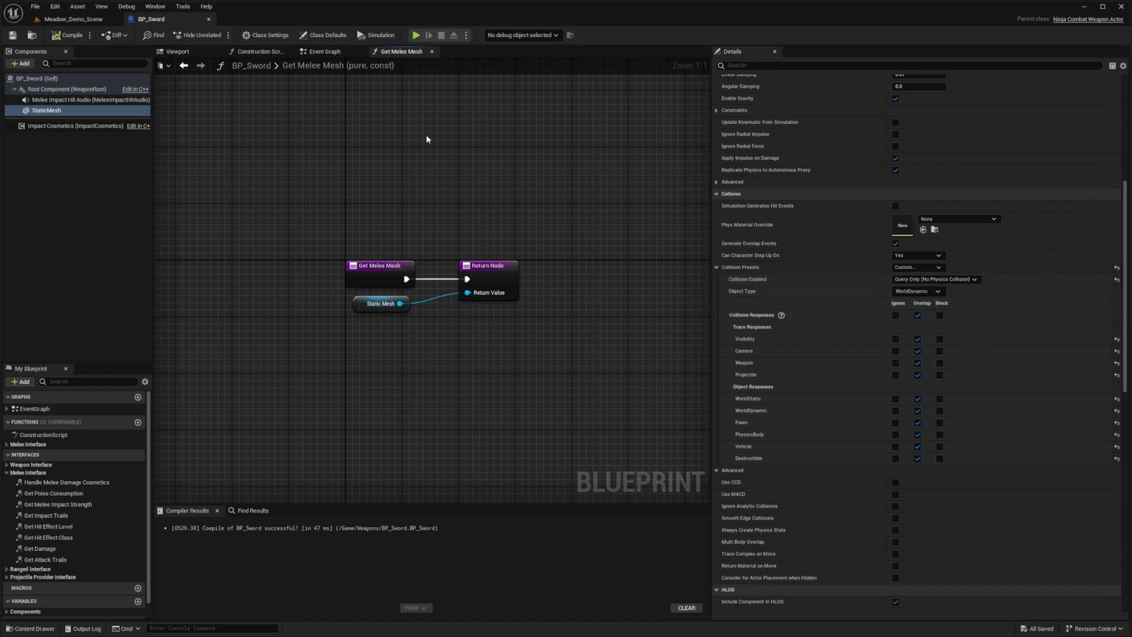
# Create a blueprint class named BP_Shield in the Weapons folder with NinjaCombatWeaponActor as its parent.
pyautogui.click(79, 20)
pyautogui.rightClick(221, 515)
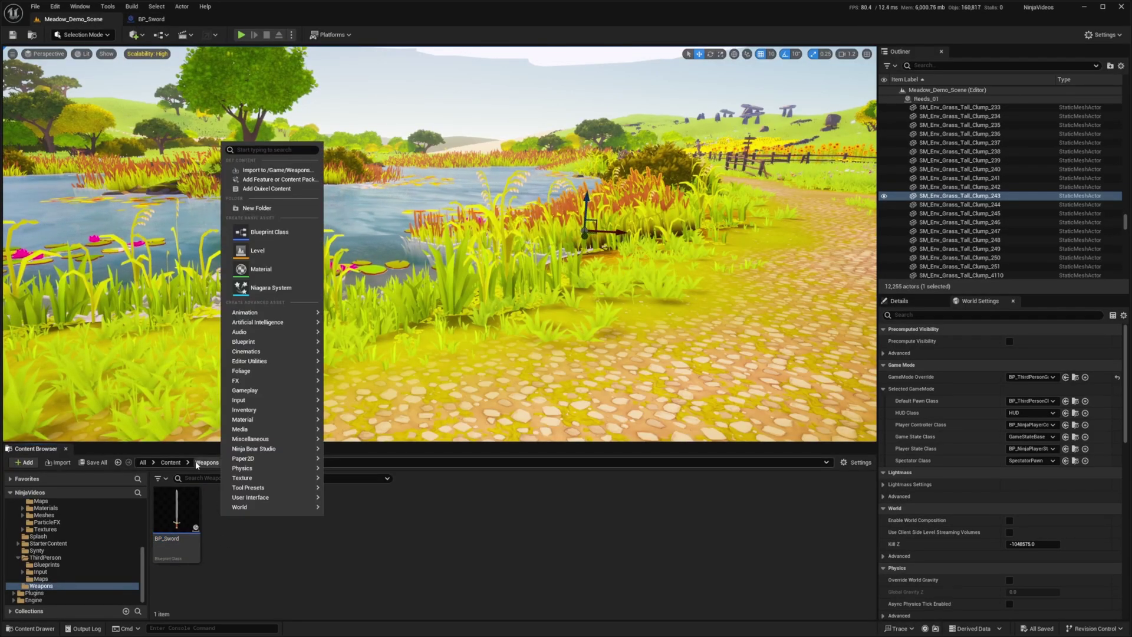
pyautogui.click(266, 232)
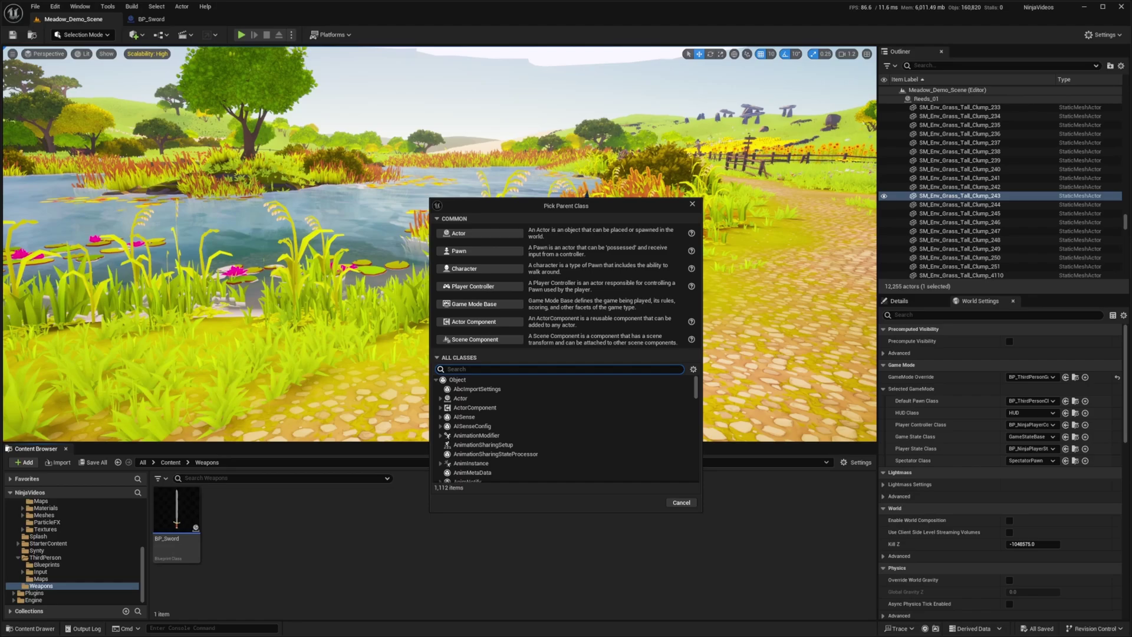
pyautogui.write('ninjacombatwe')
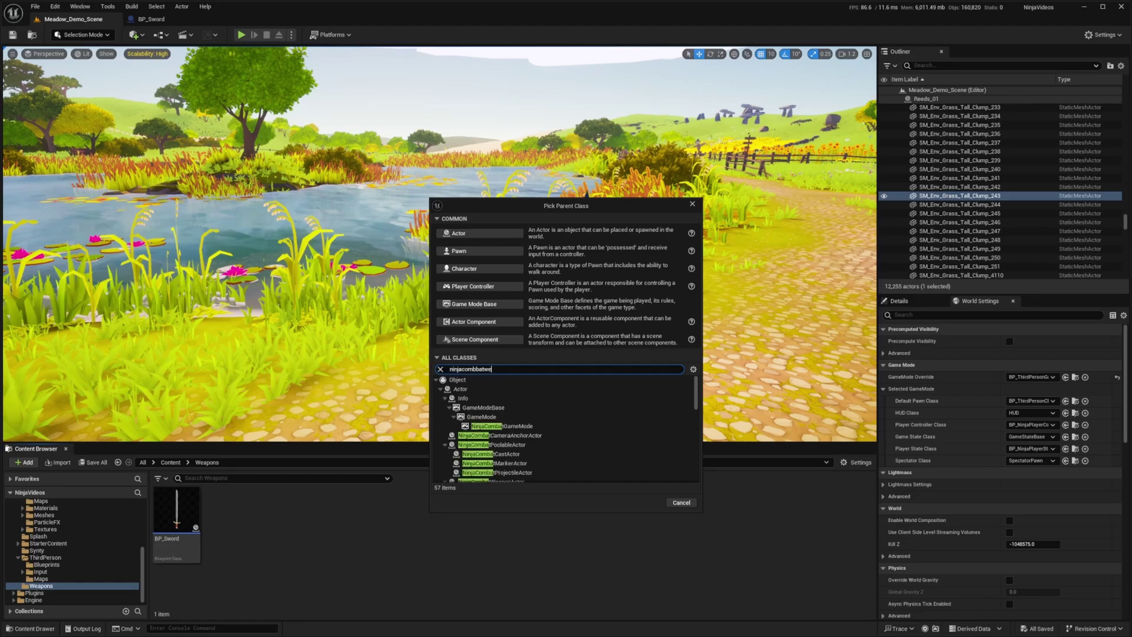
pyautogui.click(649, 502)
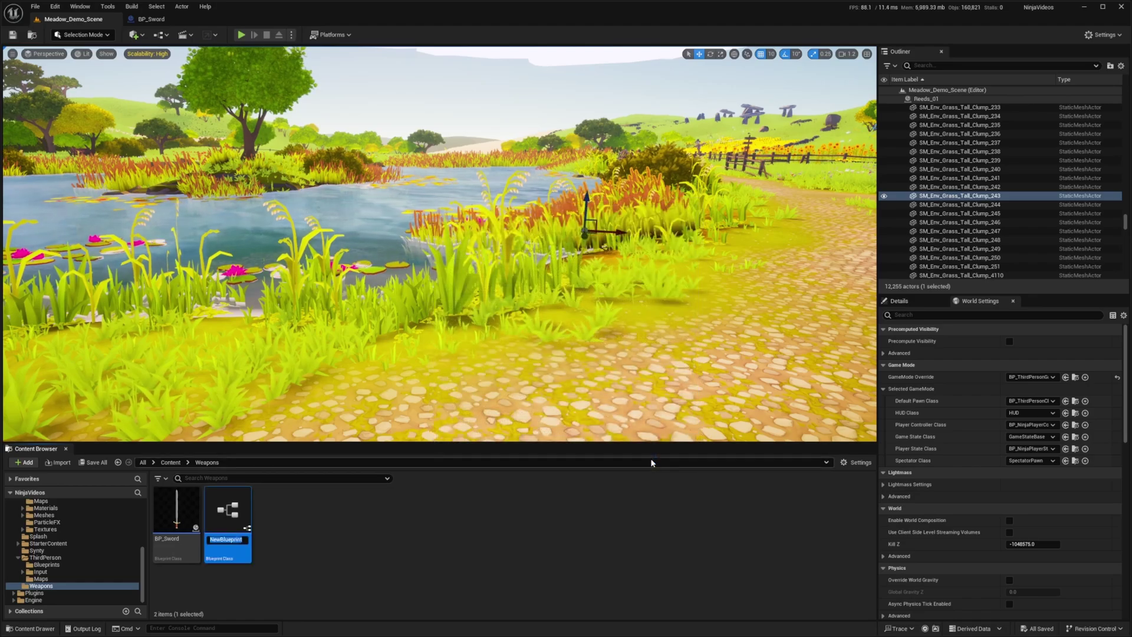
pyautogui.write('BP_Shield')
pyautogui.press('Return')
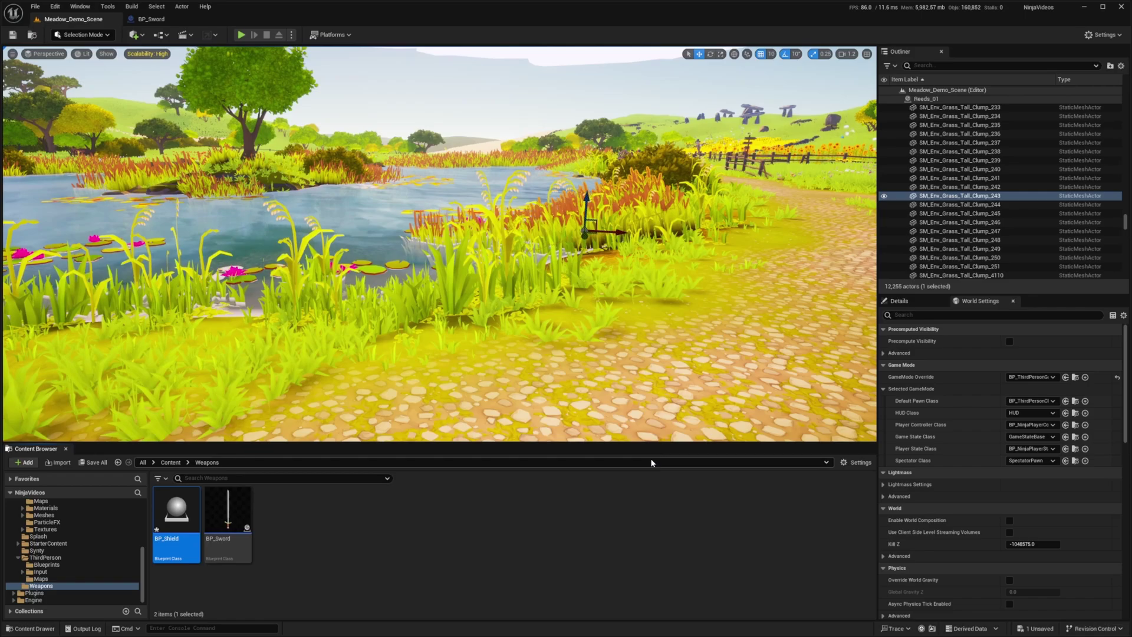
# Open BP_Shield, create the gameplay tag inventory.item.type.shield in DefaultGameplayTags.ini and assign it as the weapon tag.
pyautogui.doubleClick(189, 518)
pyautogui.click(30, 64)
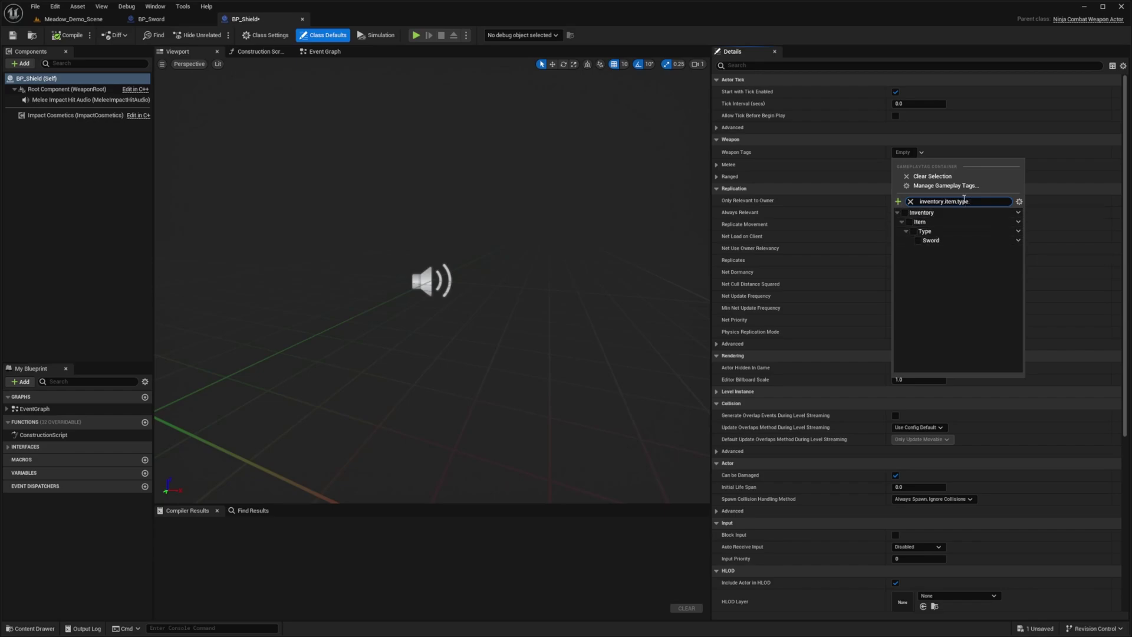
pyautogui.click(898, 201)
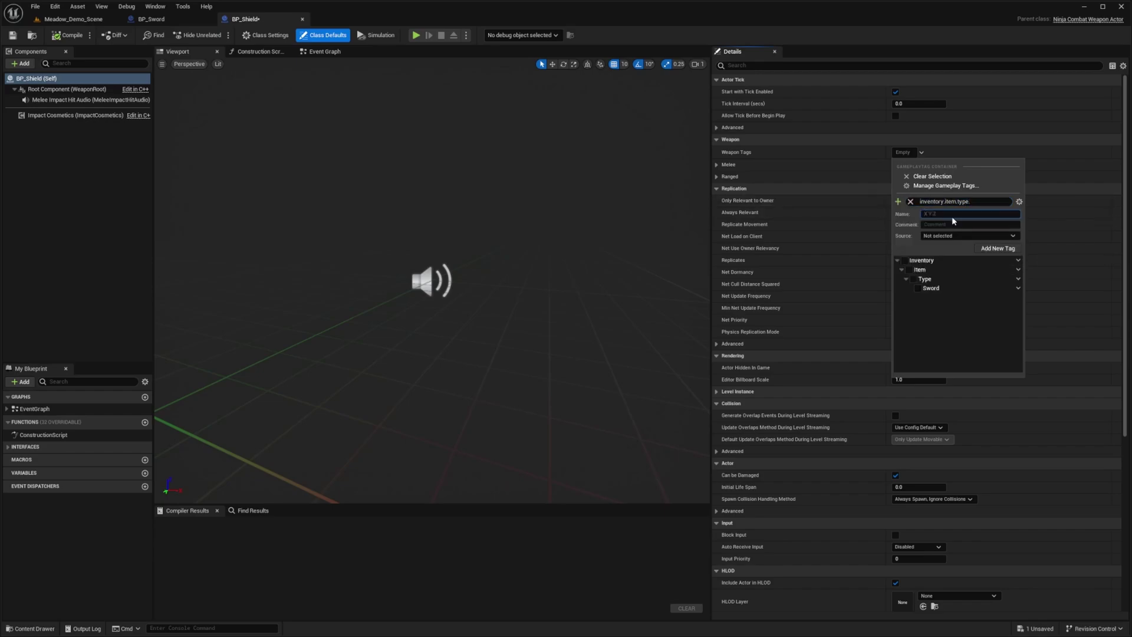
pyautogui.click(997, 235)
pyautogui.click(967, 246)
pyautogui.click(989, 250)
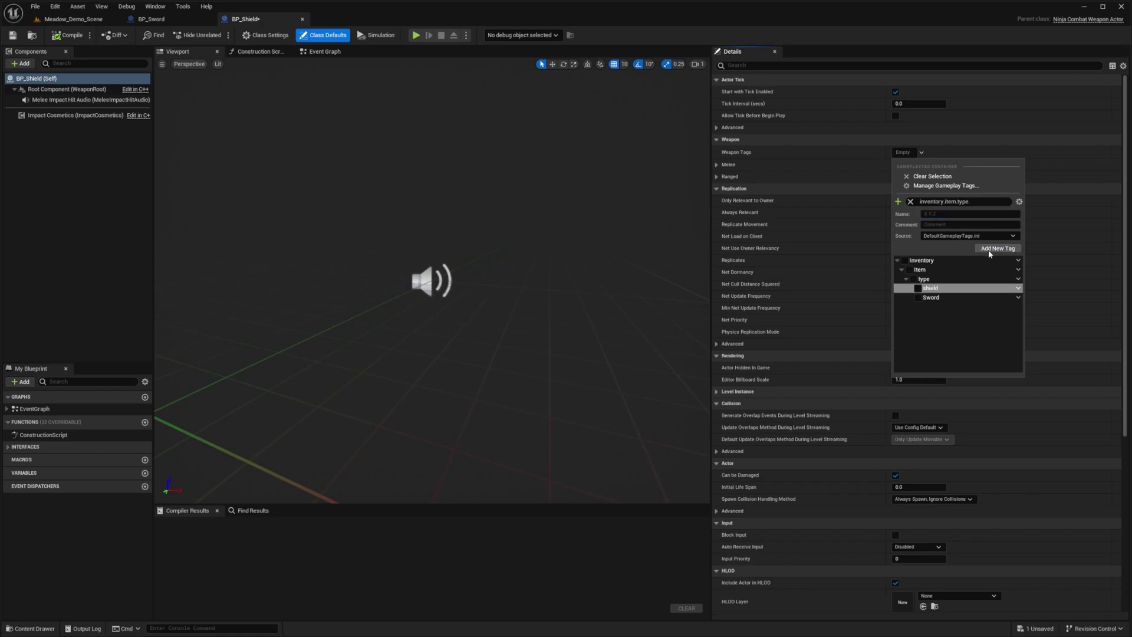
pyautogui.click(917, 289)
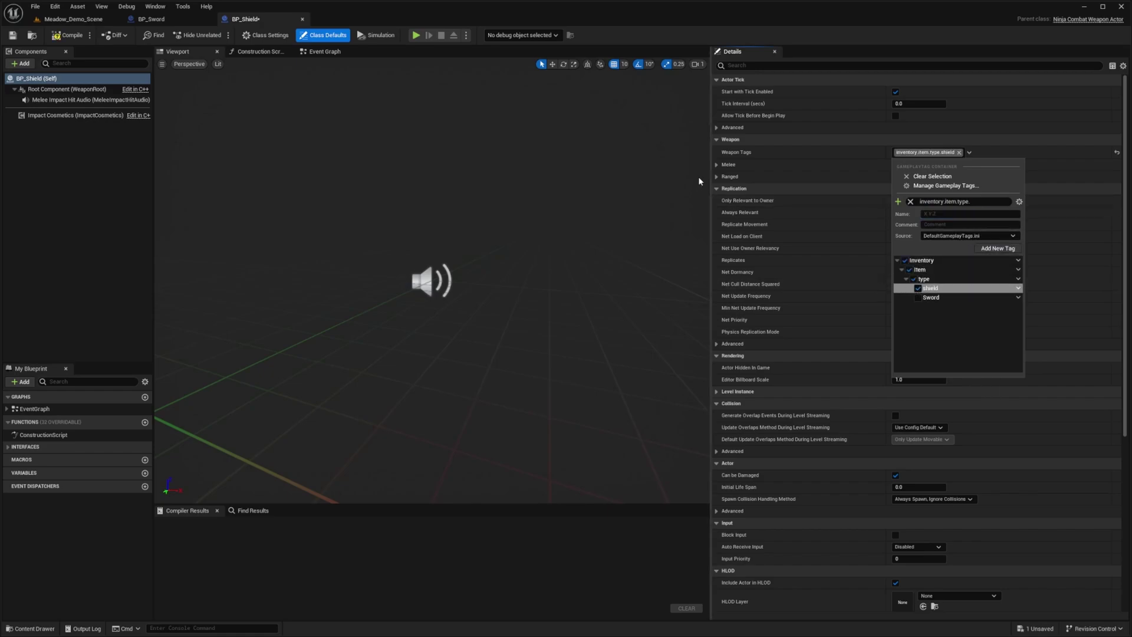
# Implement the shield's Get Melee Mesh function to return a new Static Mesh component added under Melee Impact Hit Audio, and compile.
pyautogui.click(7, 447)
pyautogui.click(7, 465)
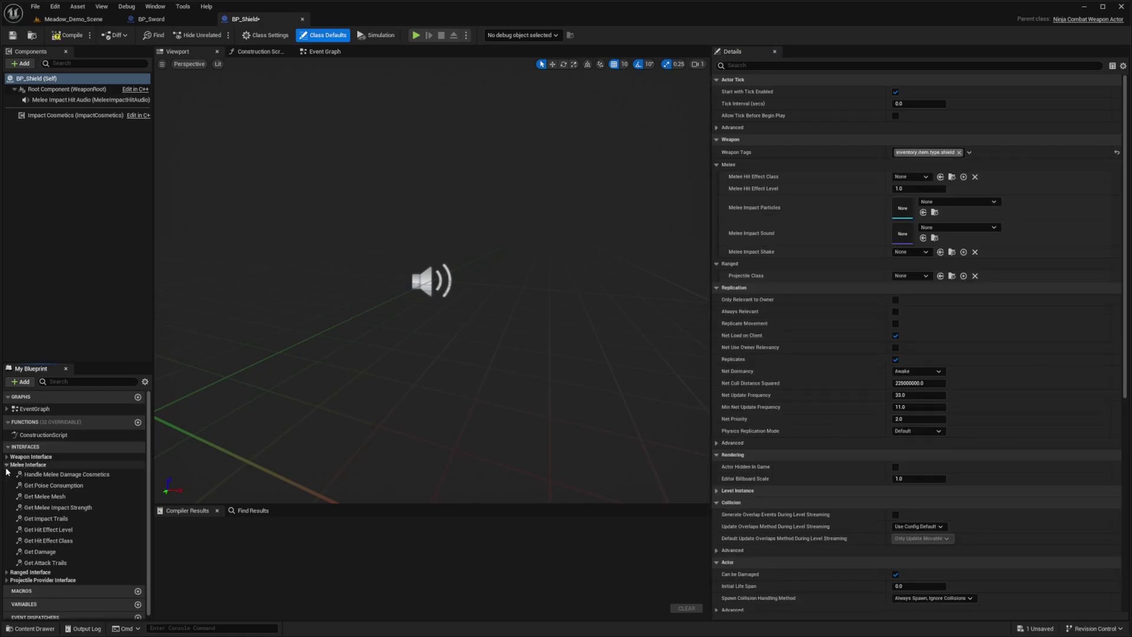
pyautogui.doubleClick(47, 508)
pyautogui.click(65, 99)
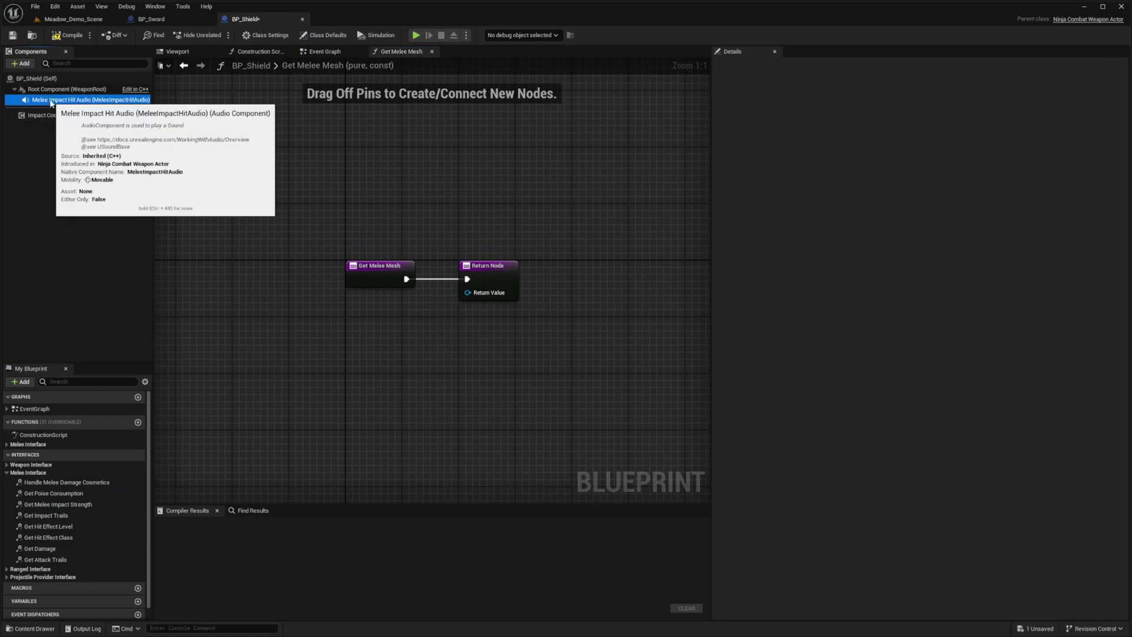
pyautogui.click(21, 63)
pyautogui.write('static')
pyautogui.click(33, 153)
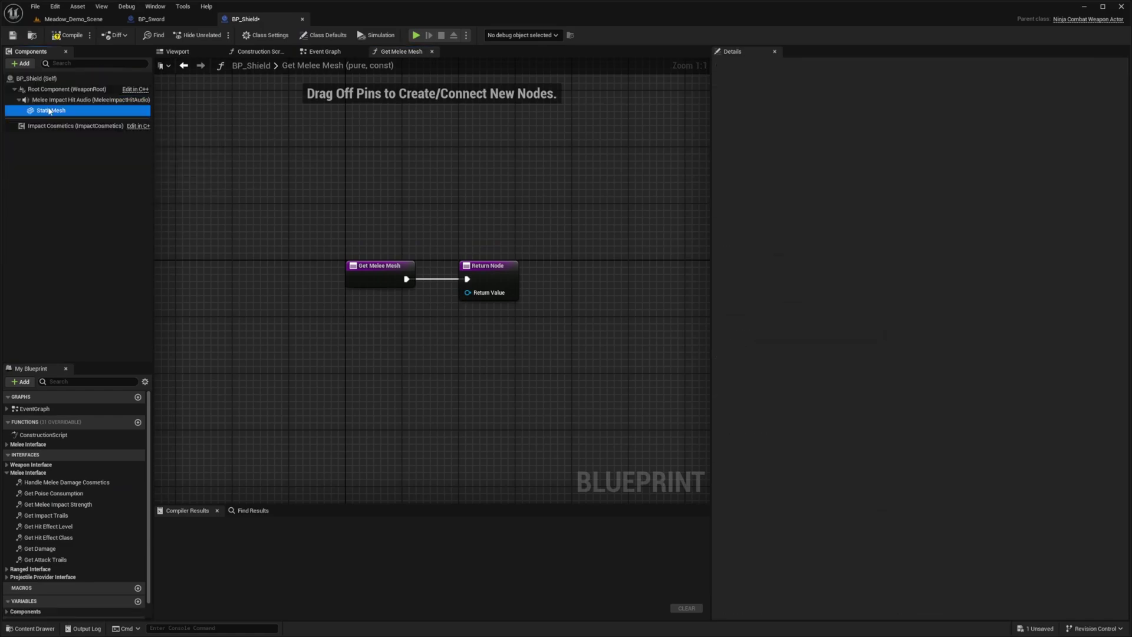
pyautogui.moveTo(50, 110); pyautogui.dragTo(396, 314)
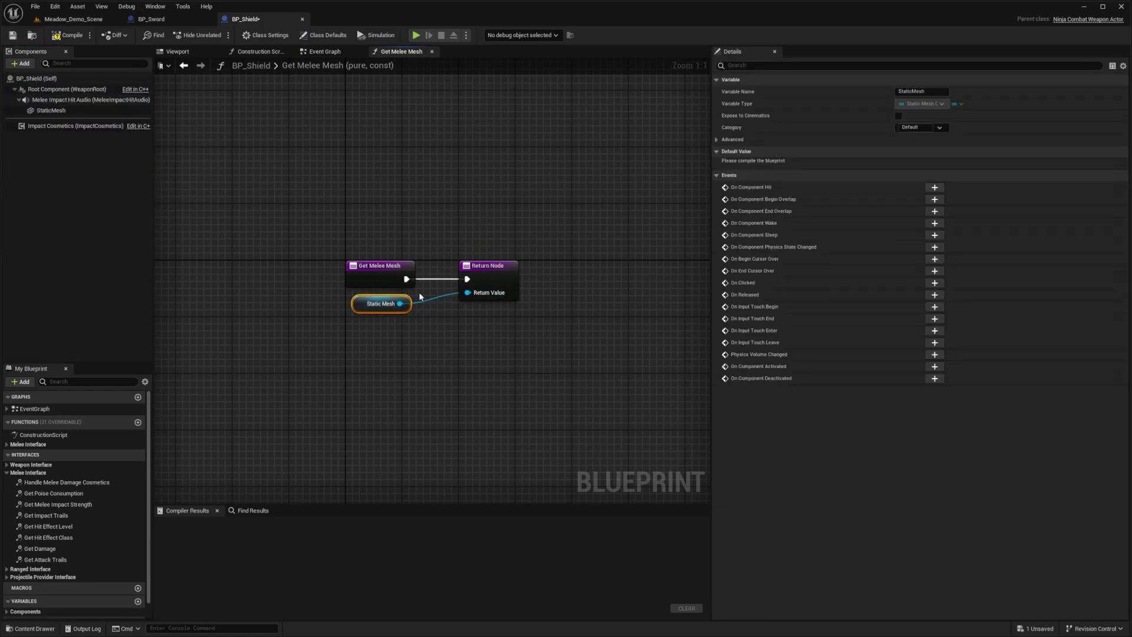
pyautogui.click(68, 35)
# Assign the SM_Wep_Shield_Chitin_01 mesh to the shield's StaticMesh component, then compile and save the blueprint.
pyautogui.click(53, 112)
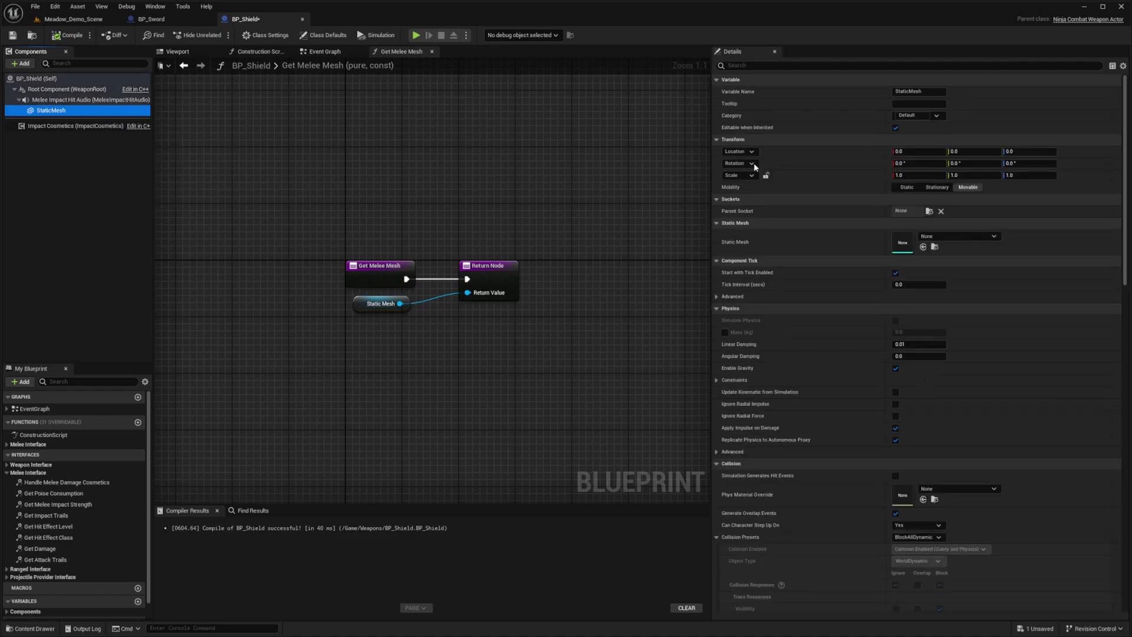
pyautogui.click(947, 237)
pyautogui.write('shield')
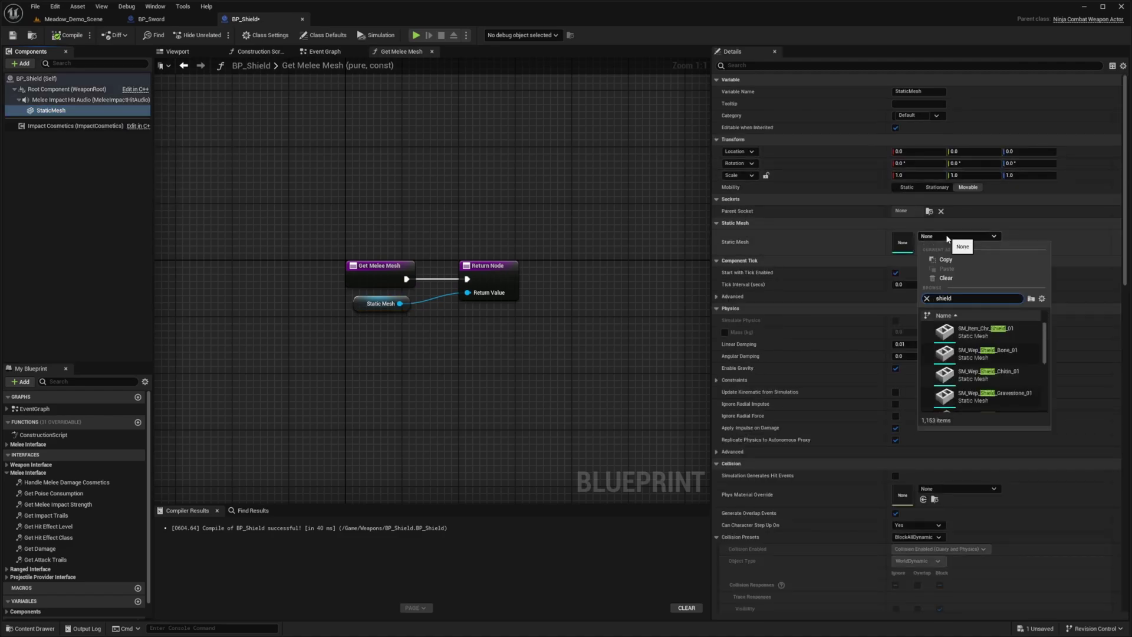
pyautogui.click(955, 375)
pyautogui.click(191, 52)
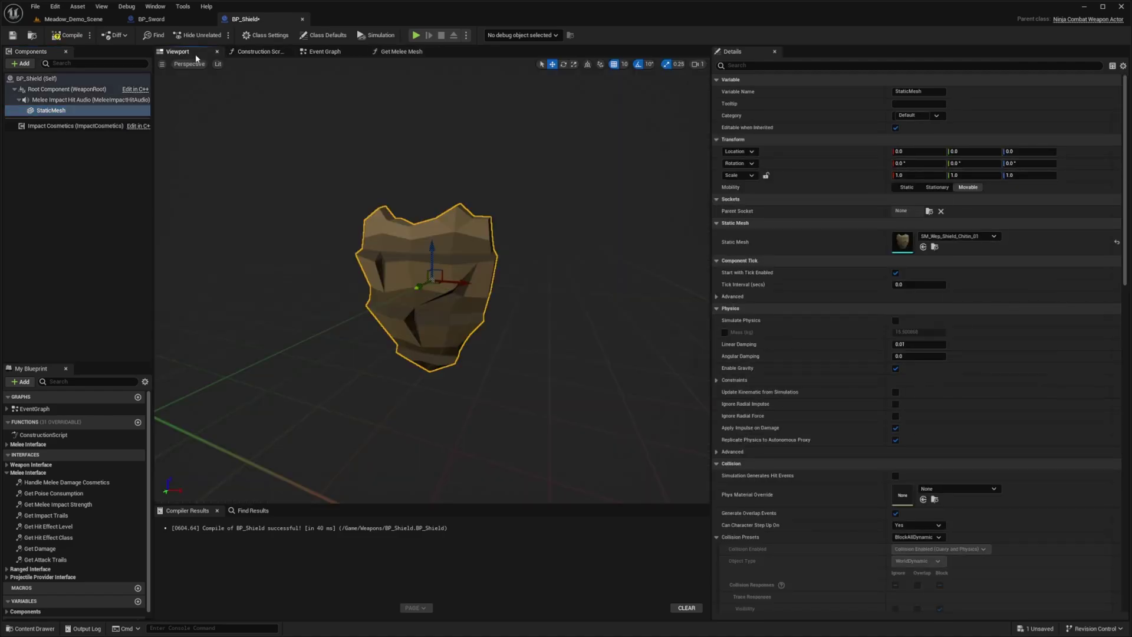
pyautogui.keyDown('alt'); pyautogui.moveTo(432, 277); pyautogui.dragTo(511, 272); pyautogui.keyUp('alt')
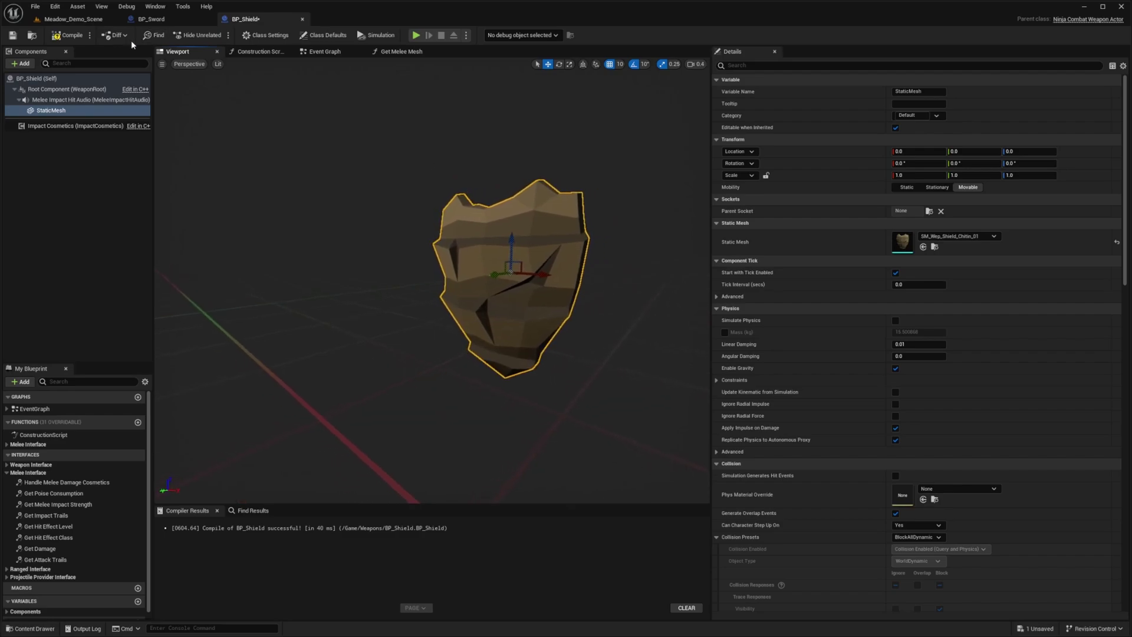
pyautogui.click(79, 36)
pyautogui.hotkey('ctrl', 's')
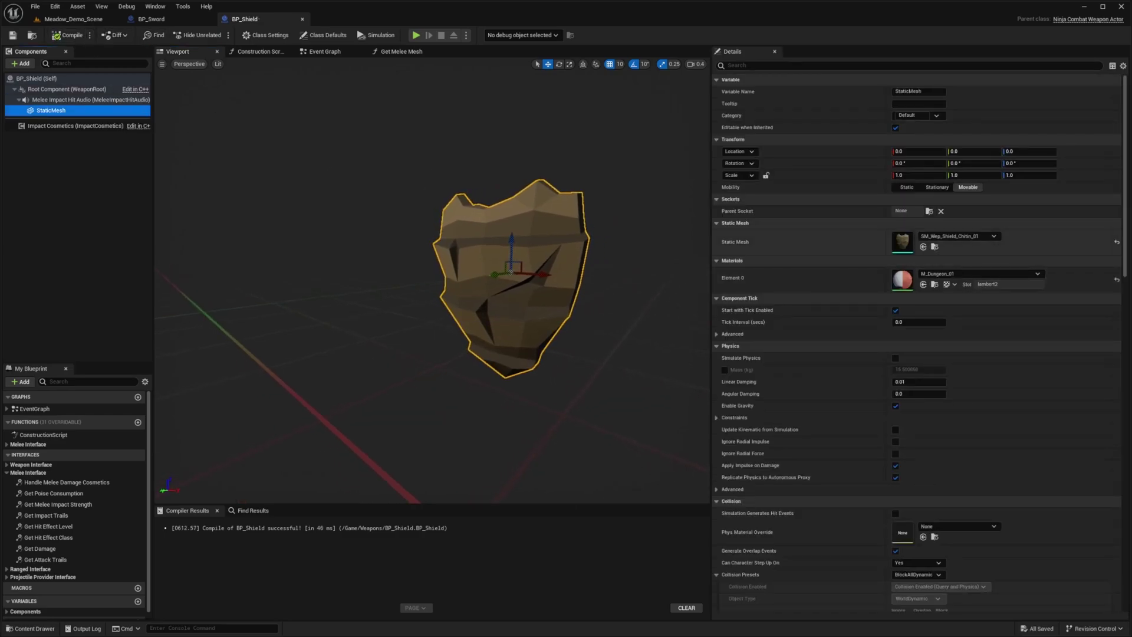
# Set the collision preset of the shield's StaticMesh component to Custom.
pyautogui.scroll(-5, 900, 327)
pyautogui.click(917, 292)
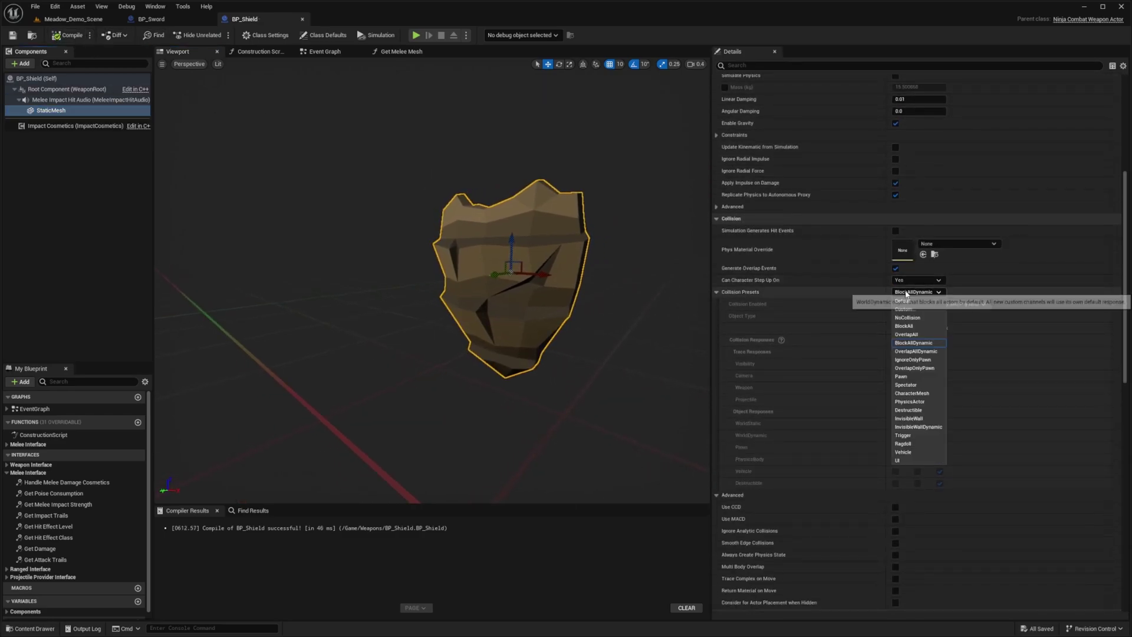
pyautogui.click(920, 310)
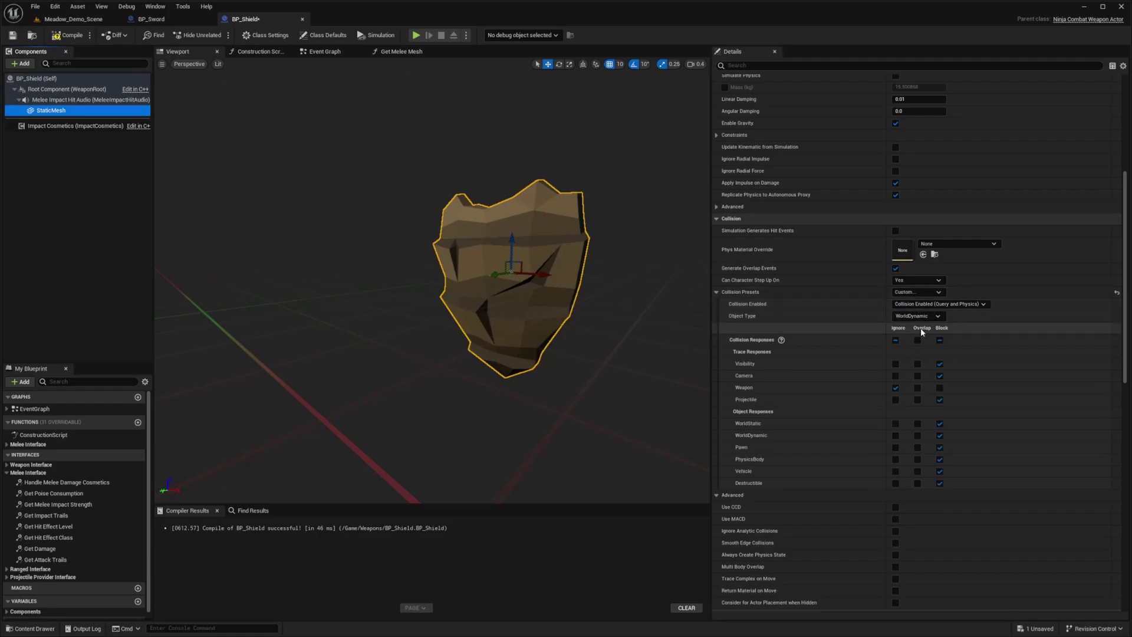
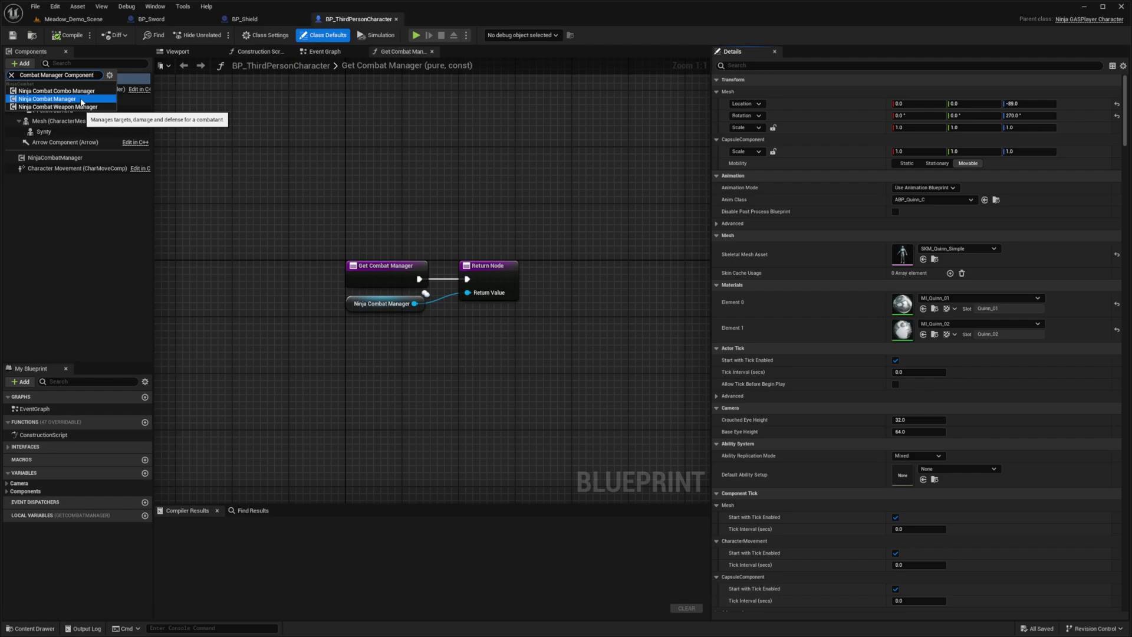
# Add a Ninja Combat Weapon Manager component to BP_ThirdPersonCharacter.
pyautogui.click(64, 158)
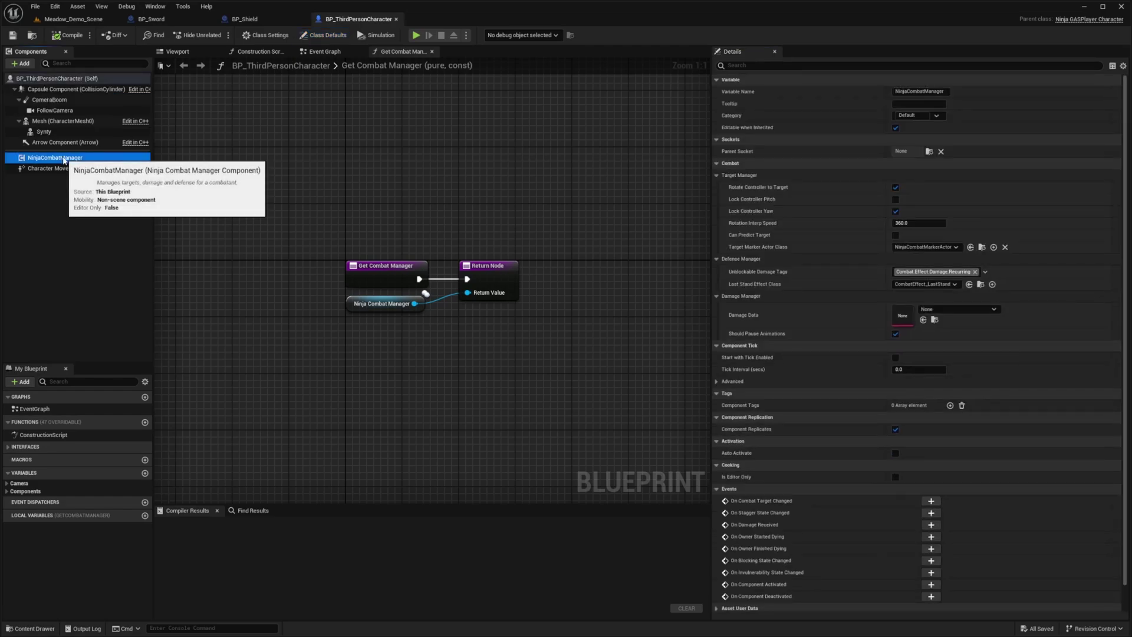
pyautogui.click(21, 63)
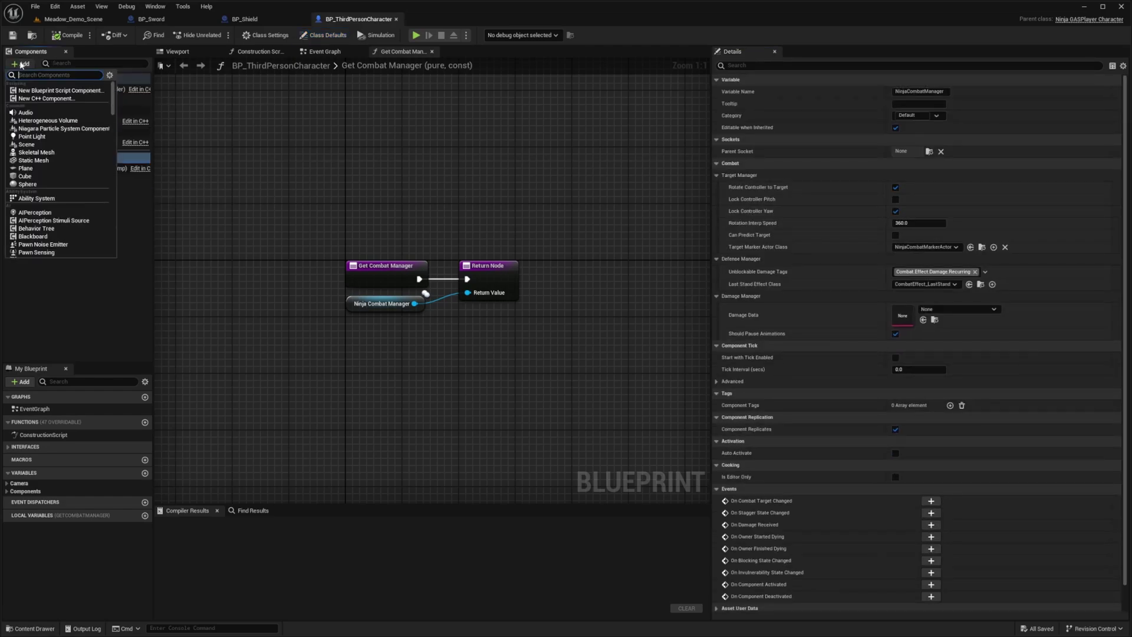
pyautogui.write('Combat Manager Component')
pyautogui.hotkey('ctrl', 'a')
pyautogui.write('weapon manager')
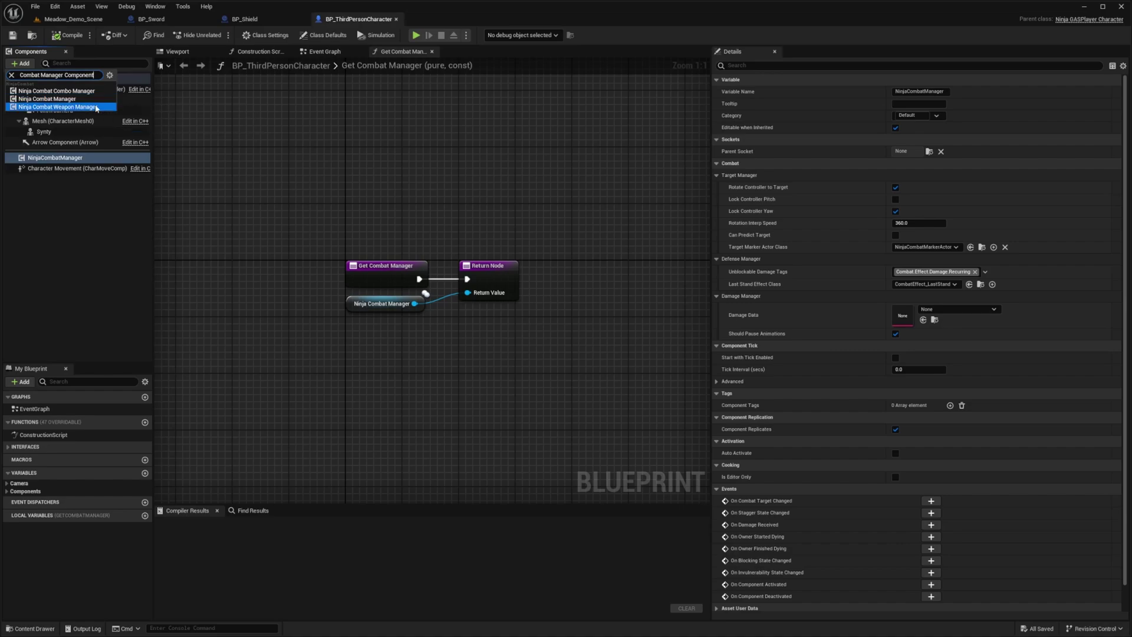
pyautogui.click(52, 92)
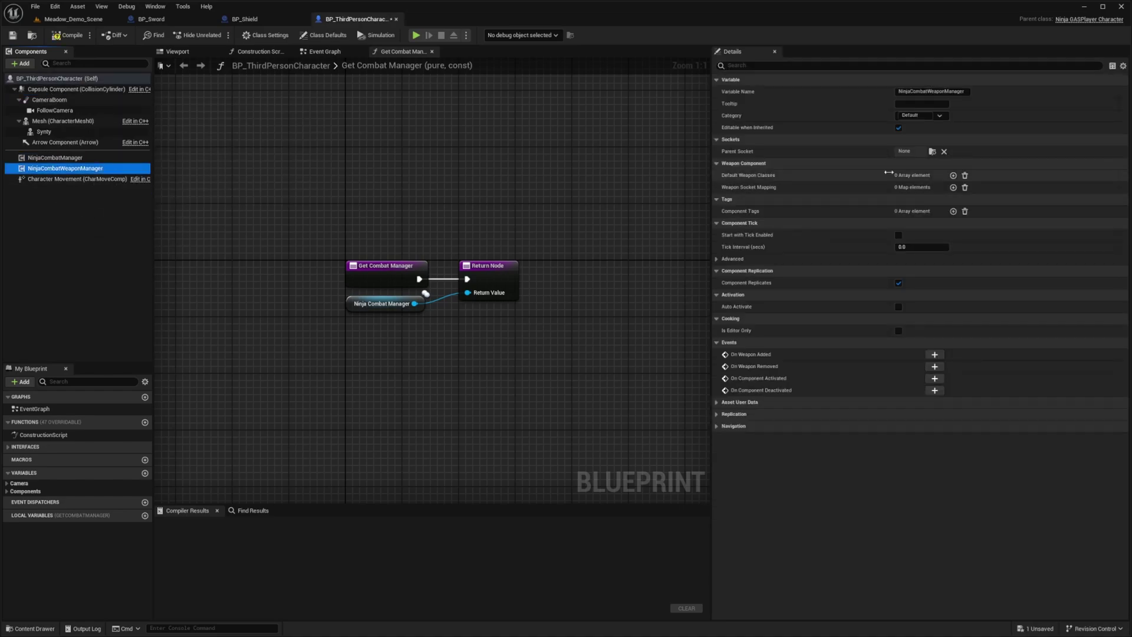
# Check in the class settings and the interface function list whether the character implements the Combat System Interface.
pyautogui.click(263, 35)
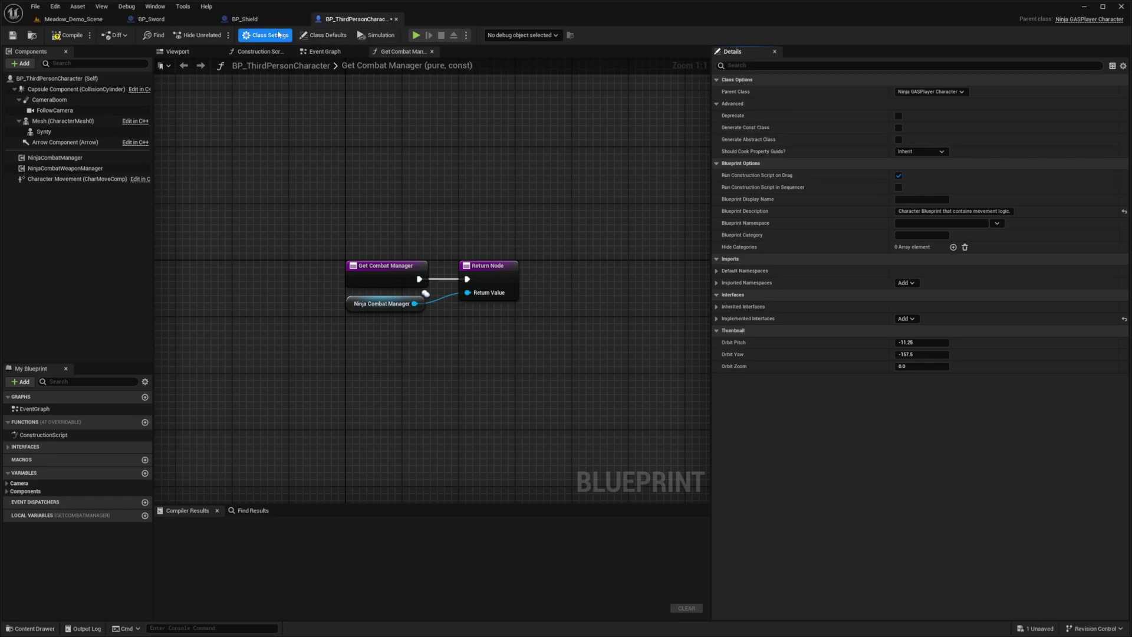
pyautogui.click(907, 319)
pyautogui.write('Combat System Interface')
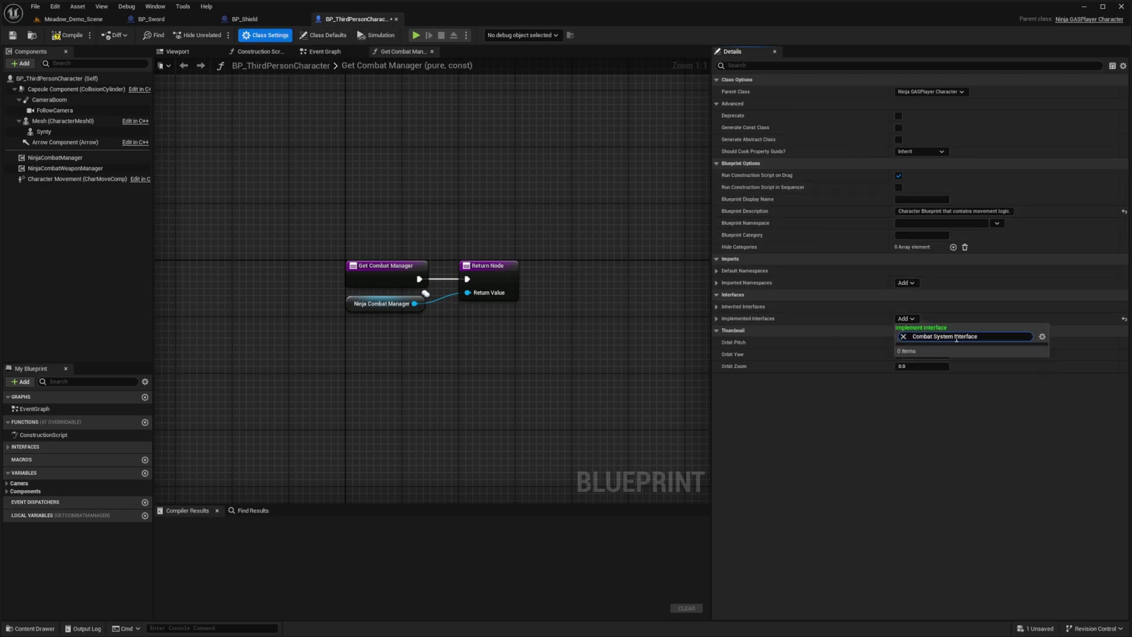
pyautogui.click(8, 448)
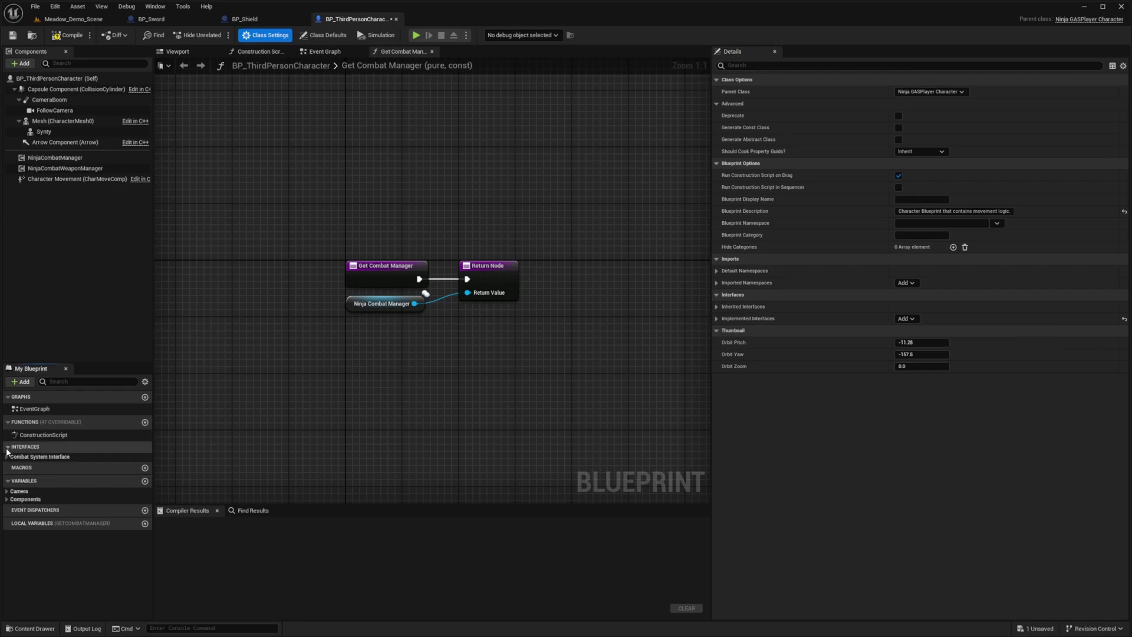
pyautogui.click(9, 457)
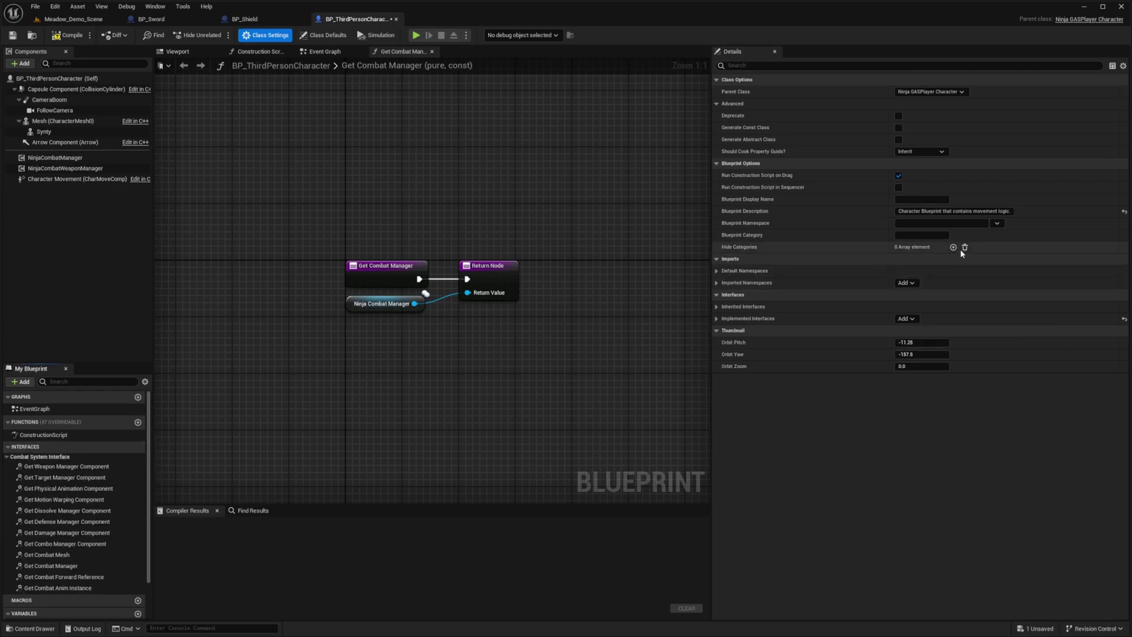
pyautogui.click(905, 318)
pyautogui.write('Combat System Interface')
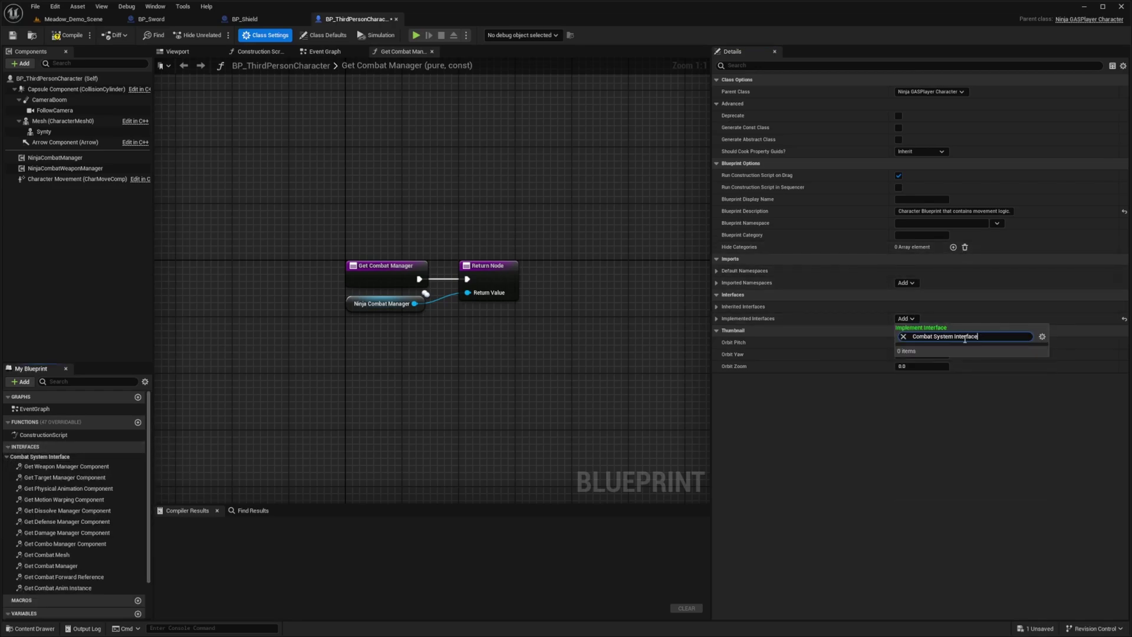
pyautogui.press('Escape')
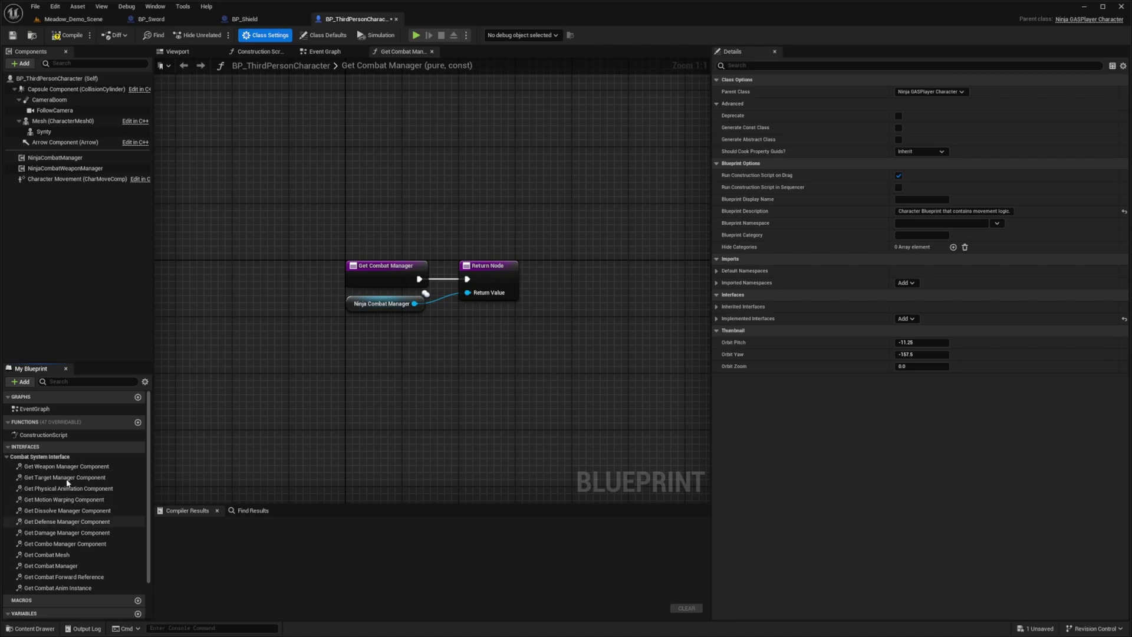
# Implement the Get Combo Manager Component function to return the NinjaCombatManager component, and compile.
pyautogui.doubleClick(65, 544)
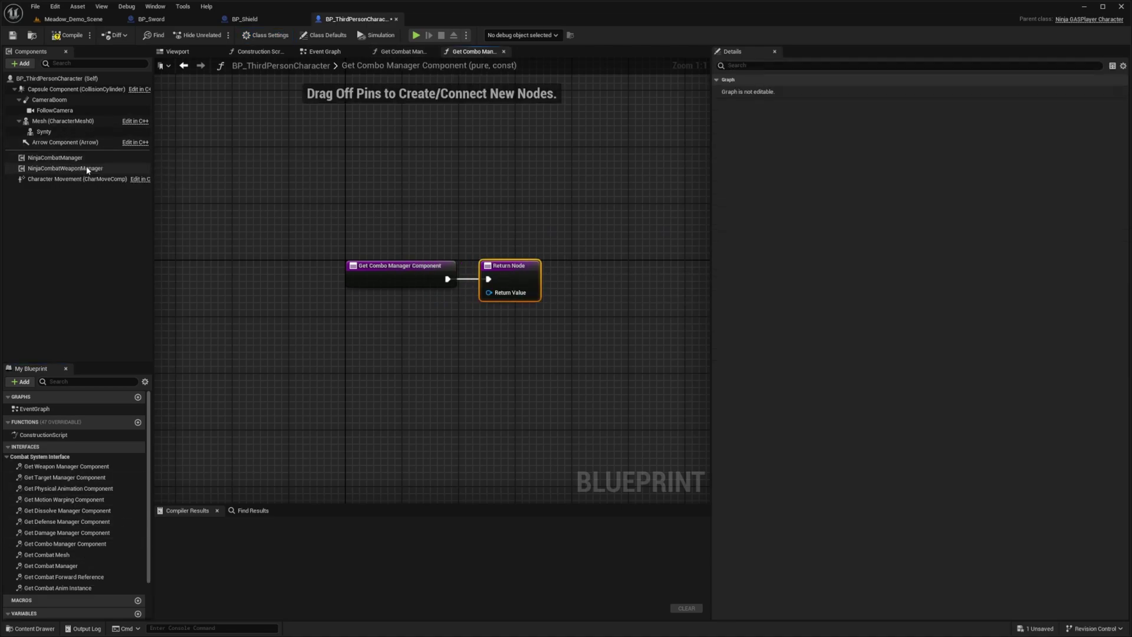
pyautogui.moveTo(59, 157); pyautogui.dragTo(490, 293)
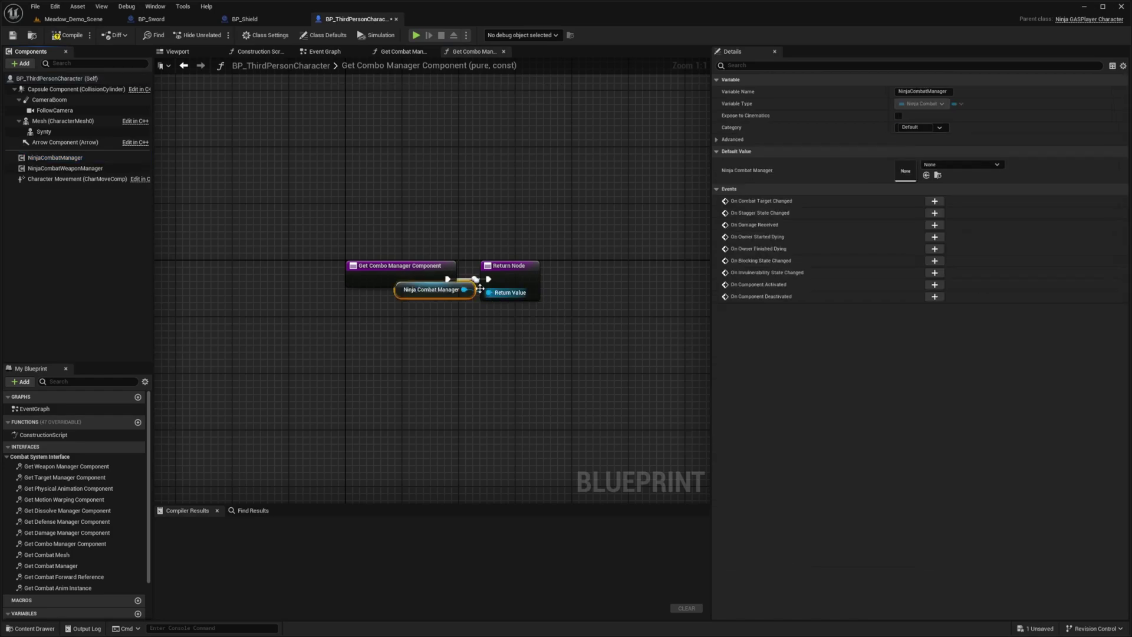
pyautogui.moveTo(414, 293); pyautogui.dragTo(381, 305)
pyautogui.click(68, 35)
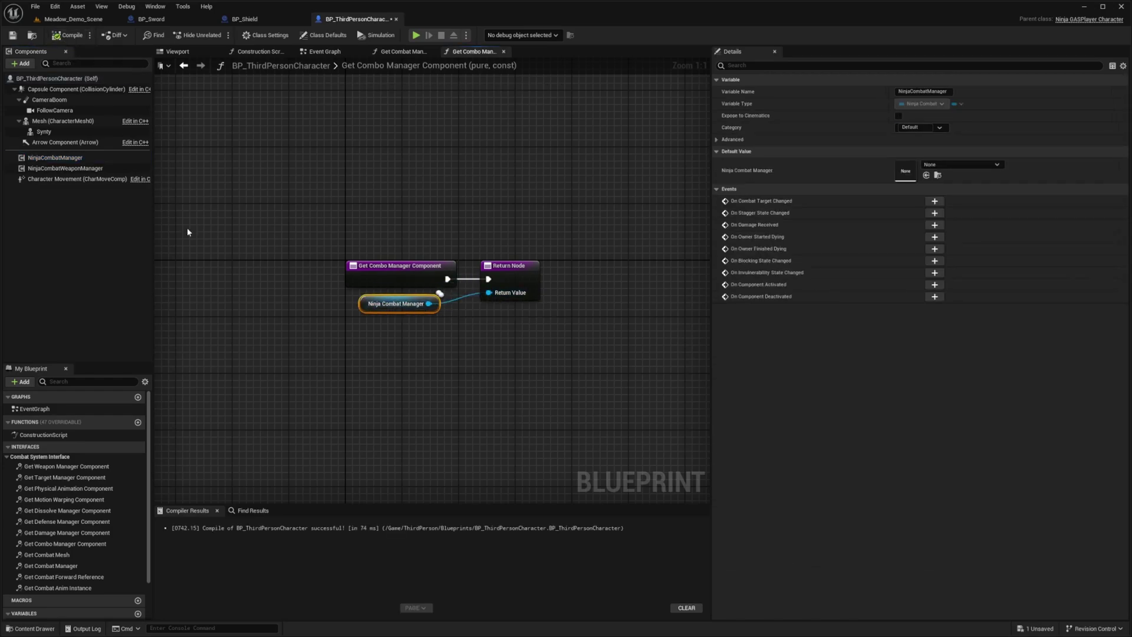
# Implement the Get Weapon Manager Component function to return the NinjaCombatWeaponManager component, and compile.
pyautogui.doubleClick(67, 467)
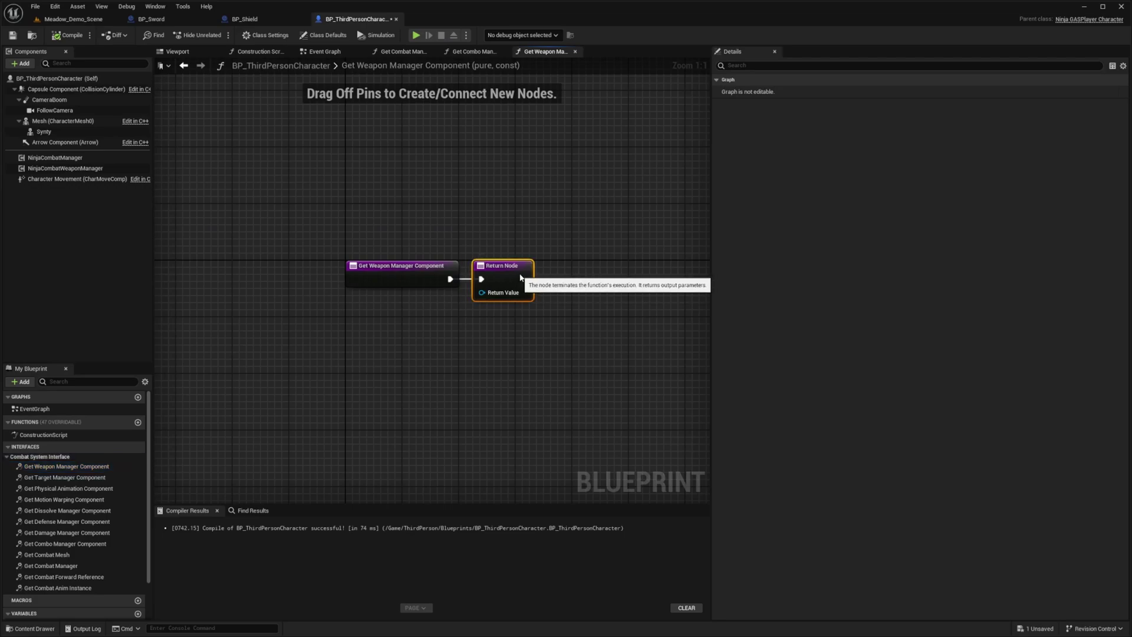
pyautogui.moveTo(513, 279); pyautogui.dragTo(534, 279)
pyautogui.moveTo(58, 168); pyautogui.dragTo(392, 309)
pyautogui.press('F7')
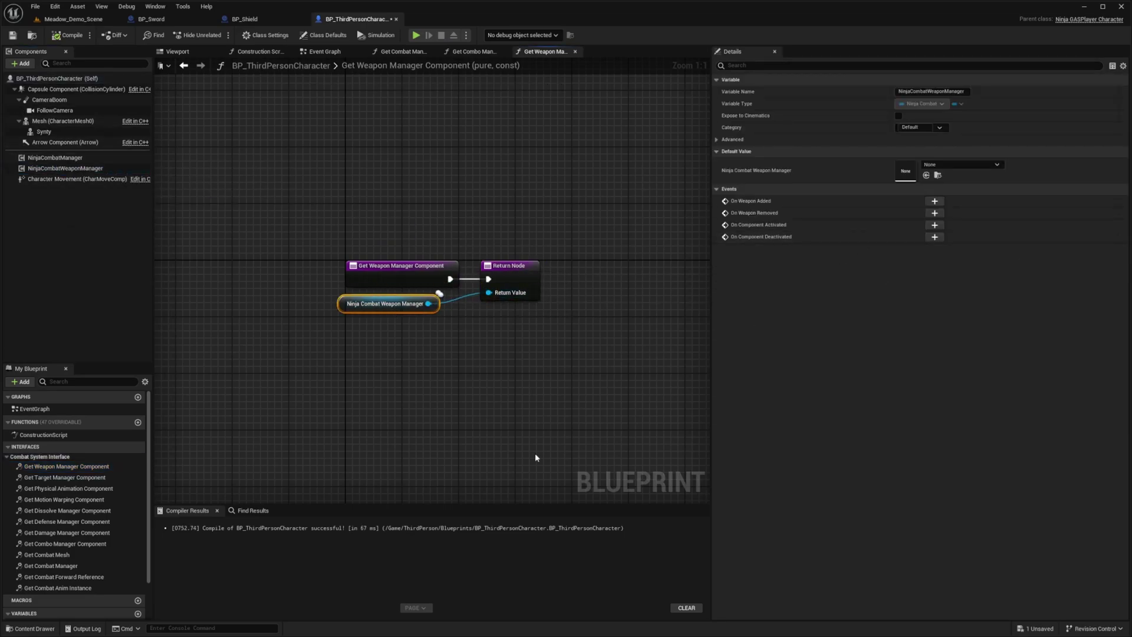
# Implement the Get Combat Mesh function, returning the inherited Mesh (CharacterMesh0) component in place of Synty, and compile.
pyautogui.doubleClick(69, 554)
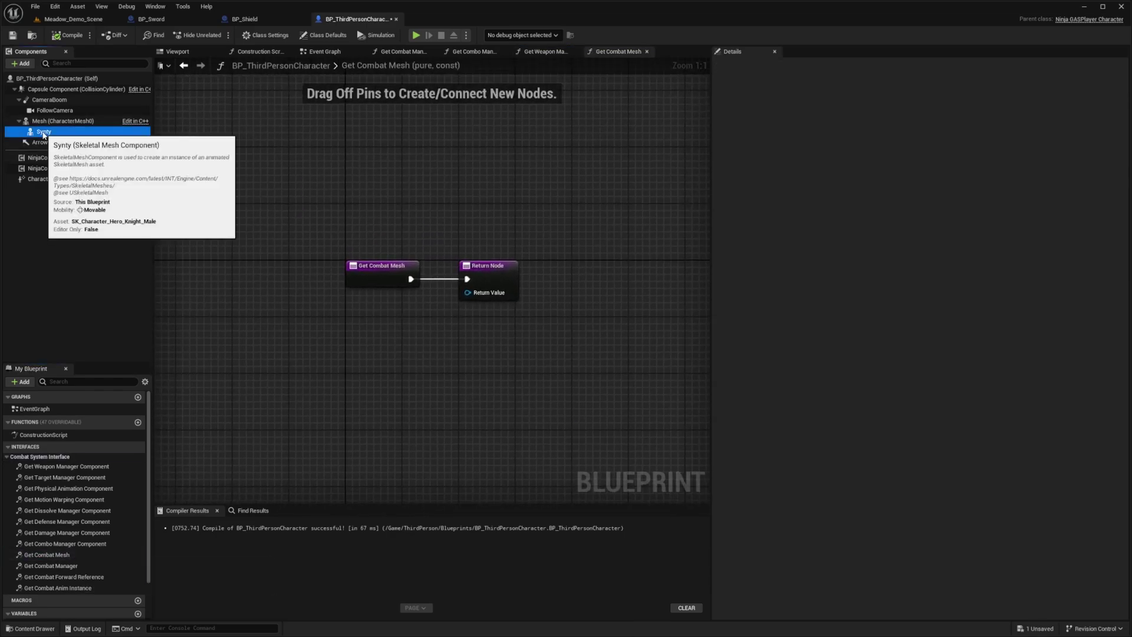
pyautogui.moveTo(44, 132); pyautogui.dragTo(381, 297)
pyautogui.press('F7')
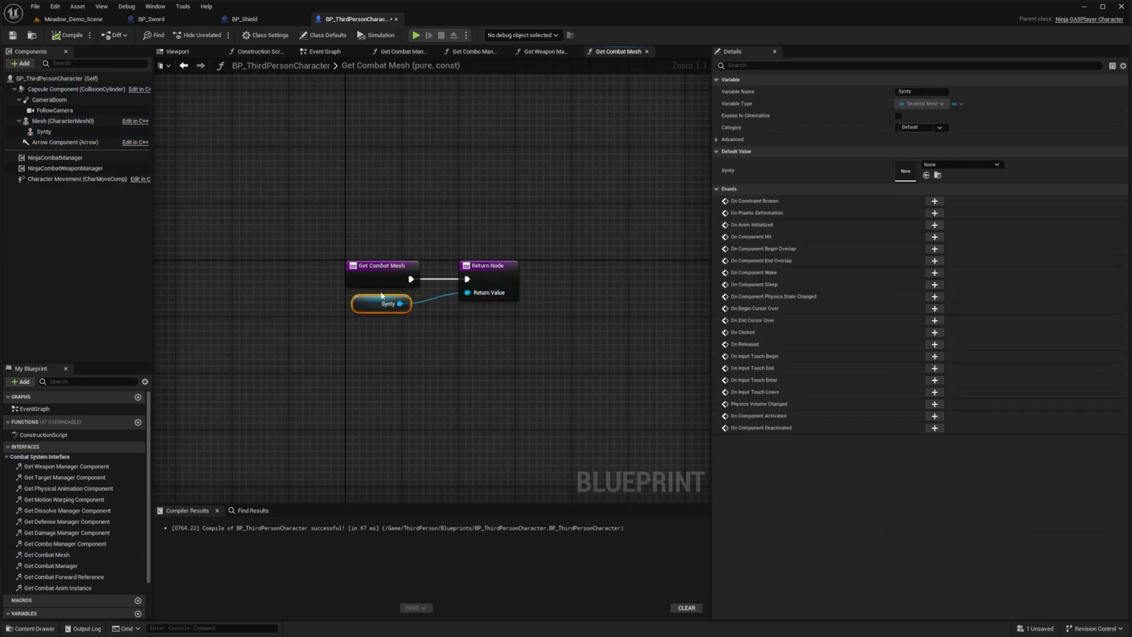
pyautogui.click(35, 121)
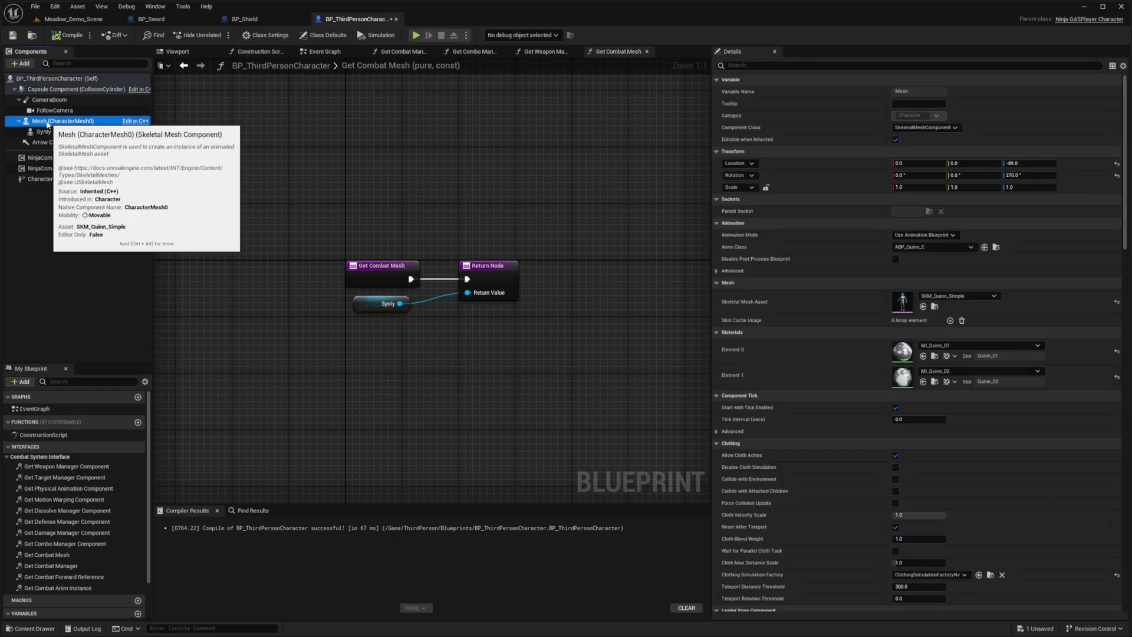
pyautogui.moveTo(64, 122); pyautogui.dragTo(476, 294)
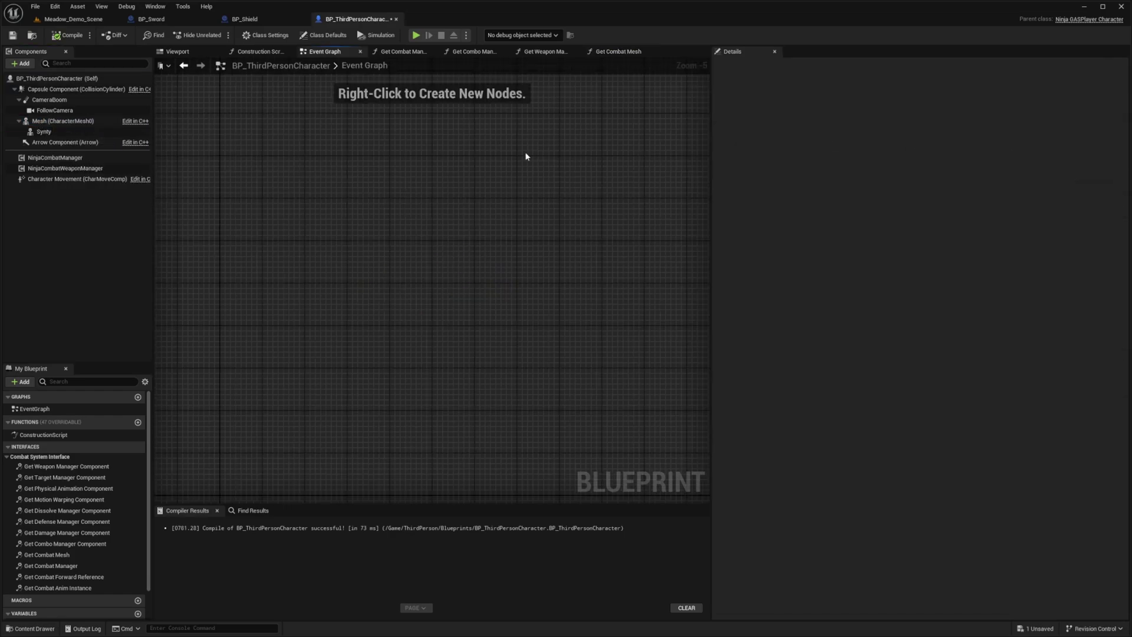
# Open the SK_Mannequin skeleton through the SKM_Quinn_Simple asset of the character's Mesh component.
pyautogui.click(106, 120)
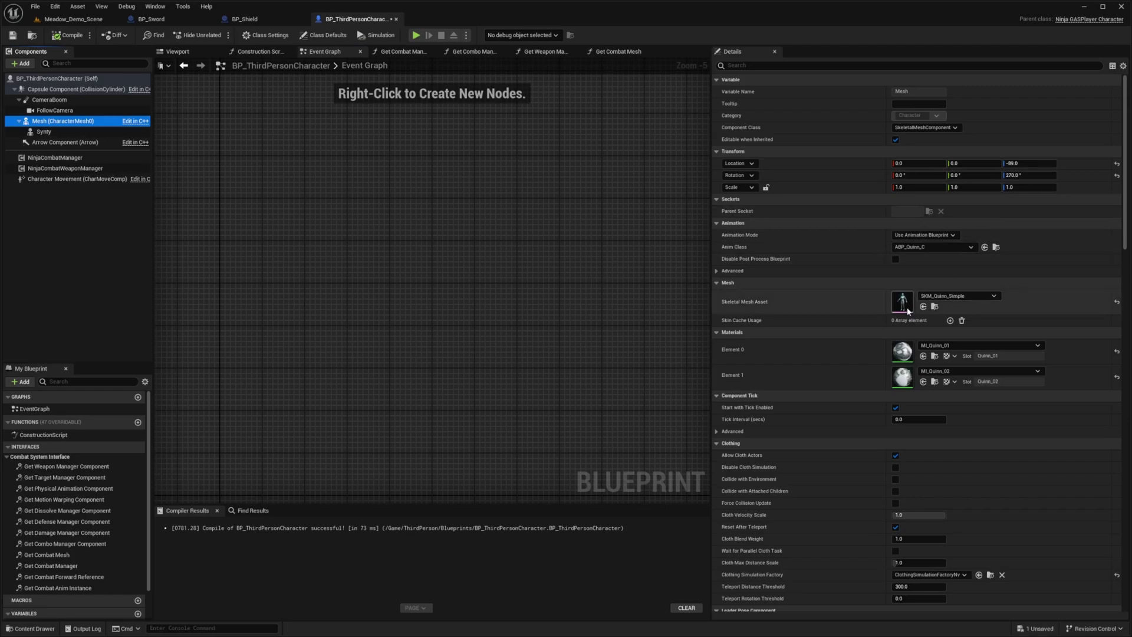
pyautogui.doubleClick(906, 309)
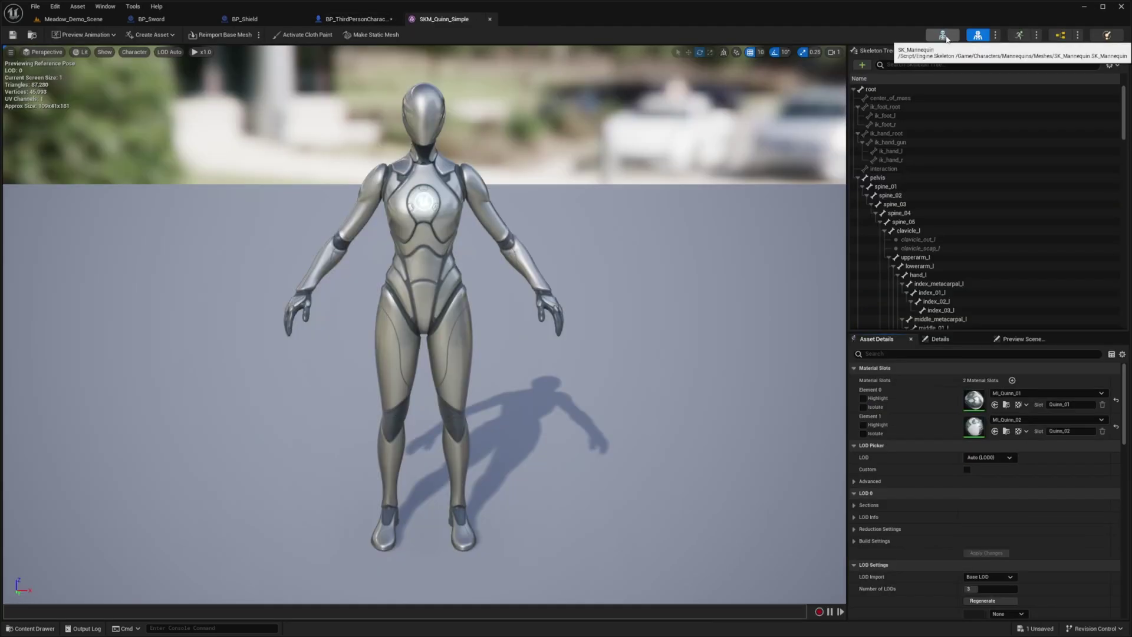
pyautogui.click(943, 36)
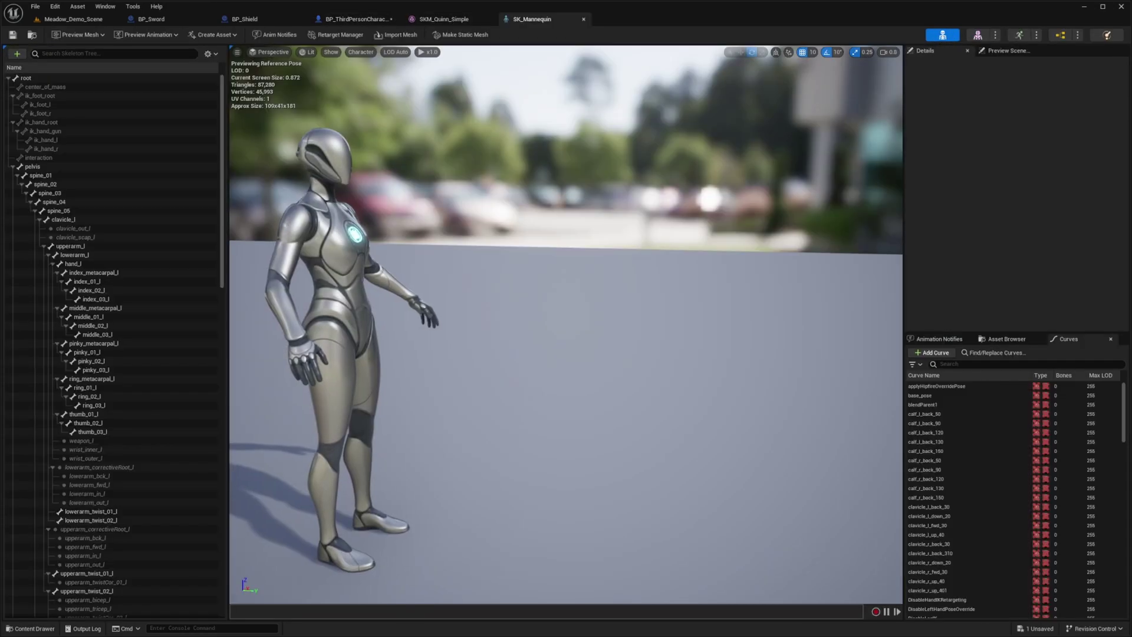
# Add a socket named sSword to the hand_r bone of the skeleton.
pyautogui.moveTo(223, 220); pyautogui.dragTo(223, 330)
pyautogui.rightClick(77, 389)
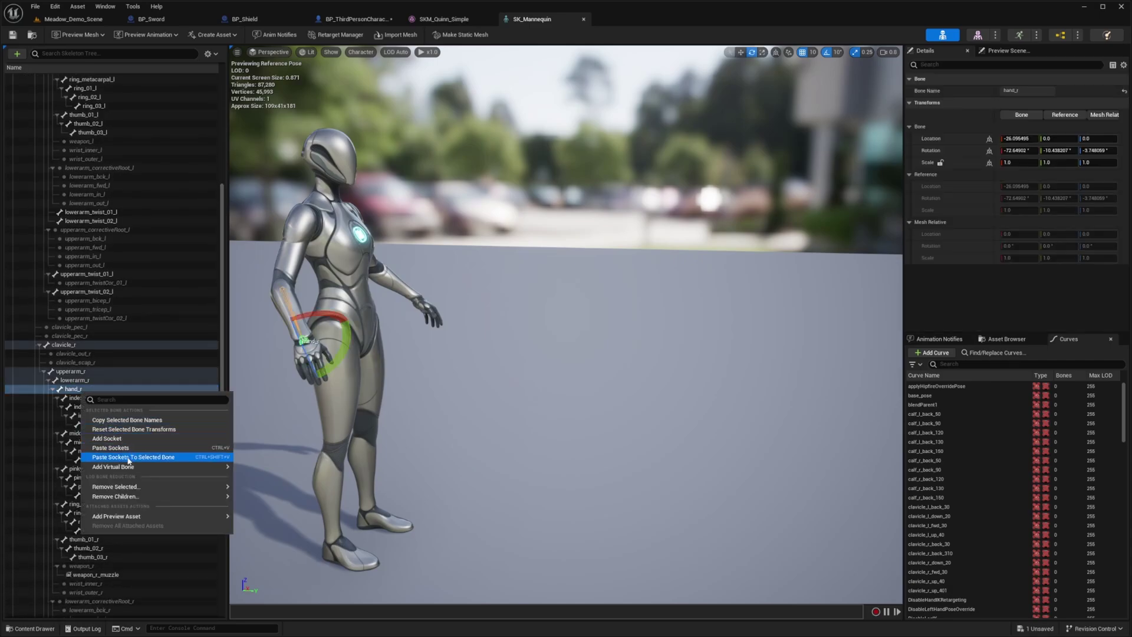
pyautogui.click(131, 438)
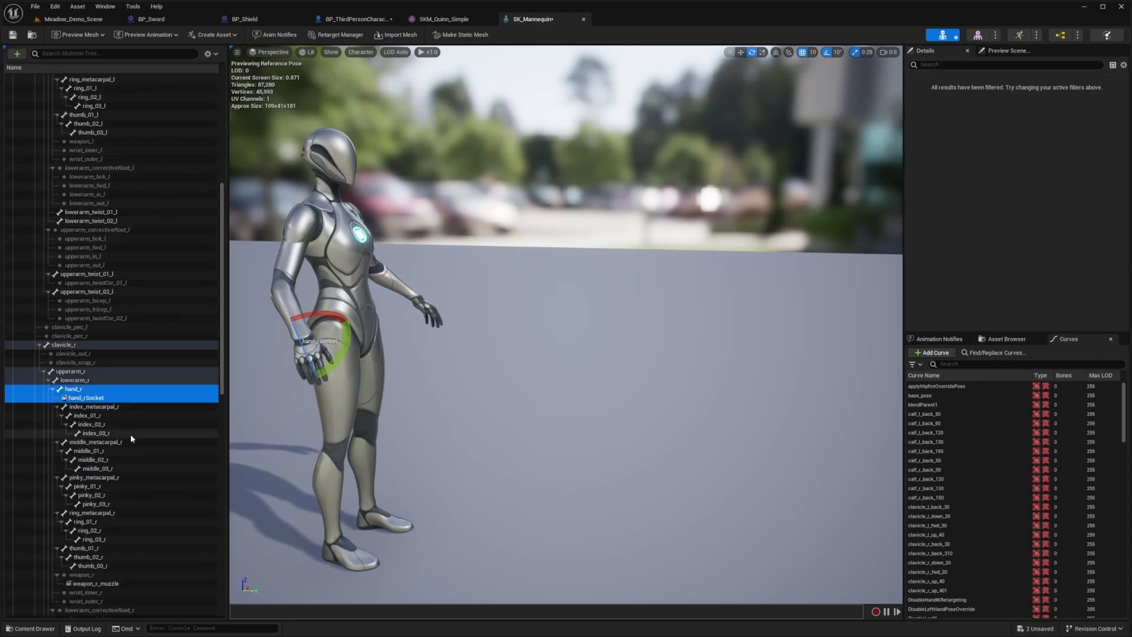
pyautogui.doubleClick(97, 397)
pyautogui.write('sSw')
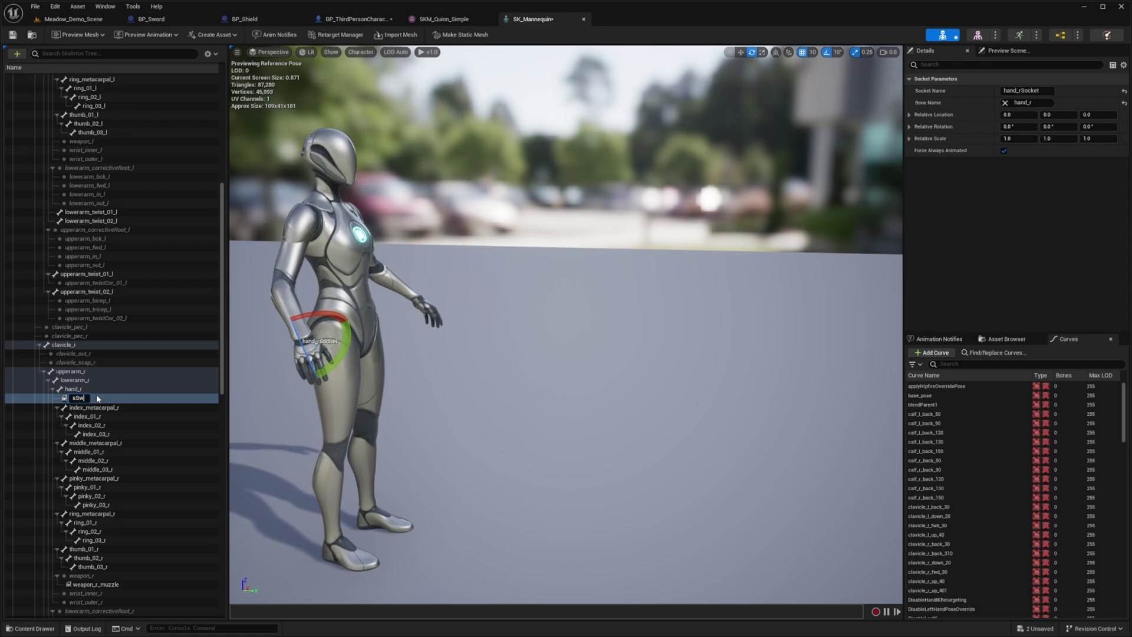
pyautogui.write('ord')
pyautogui.press('Return')
# Attach the SM_Wep_Greatsword_Straight_01 mesh to the sSword socket as a preview asset.
pyautogui.rightClick(86, 398)
pyautogui.moveTo(141, 505)
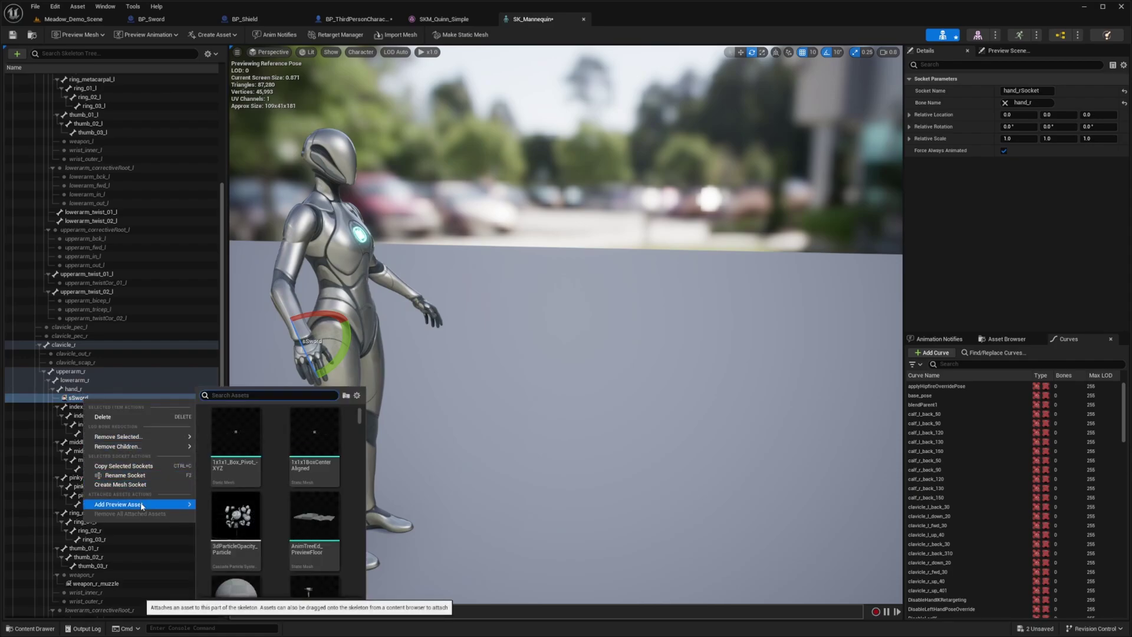
pyautogui.write('sSword')
pyautogui.scroll(-1, 276, 498)
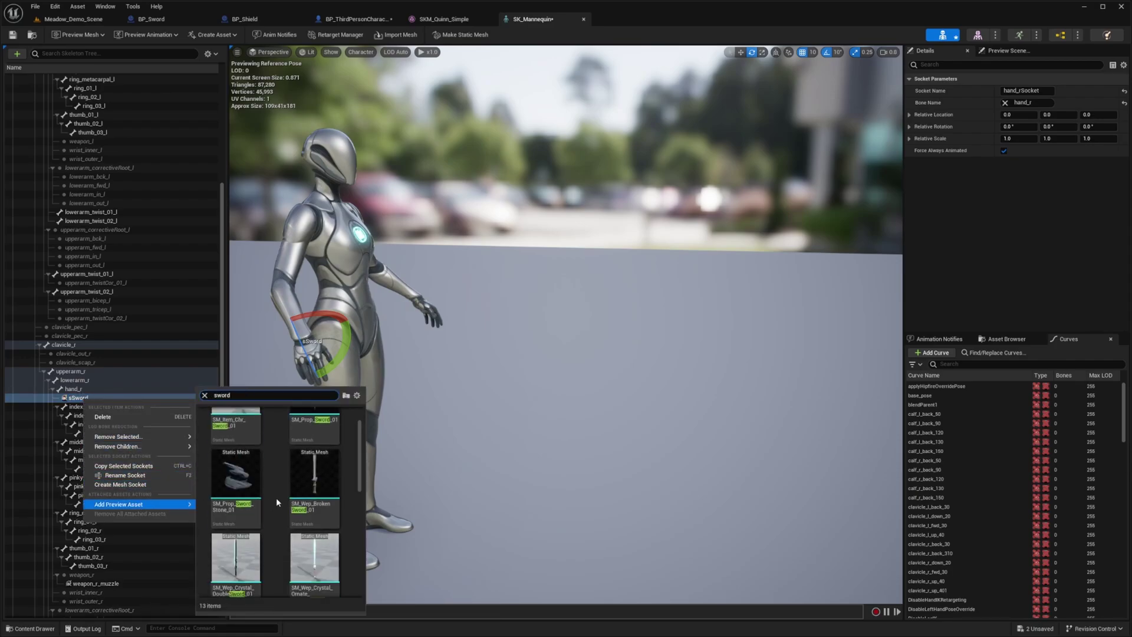
pyautogui.click(313, 493)
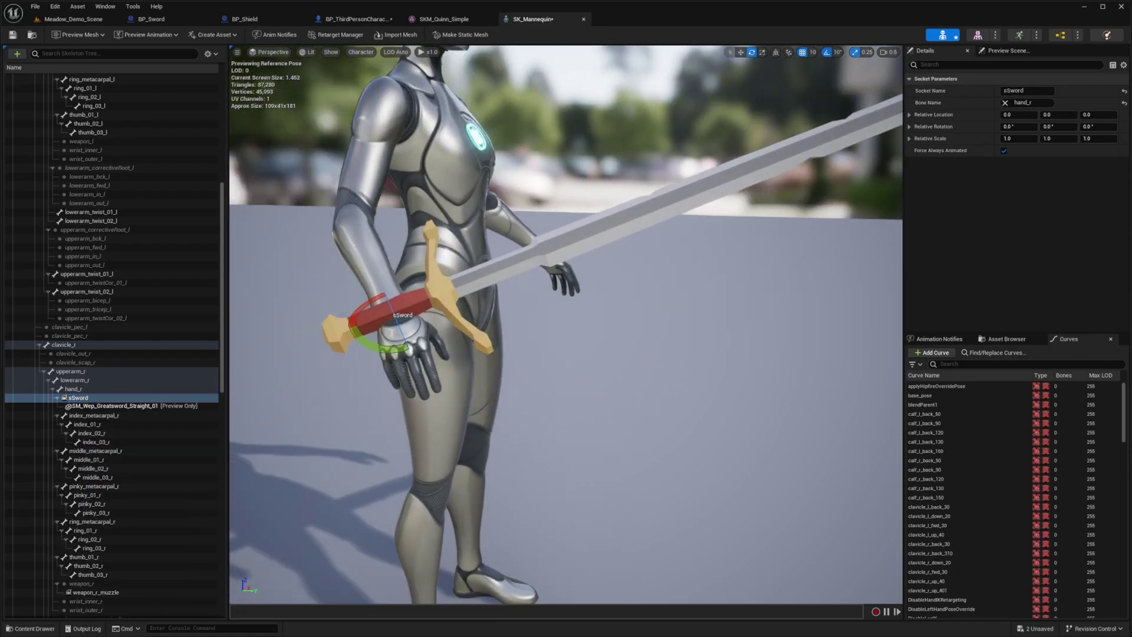
# Fit the sword into the right hand by moving the sSword socket to about X -10.3, Y 2.1 and rotating it about -10° around Z.
pyautogui.moveTo(508, 292); pyautogui.dragTo(402, 298, button='right')
pyautogui.press('w')
pyautogui.moveTo(494, 301); pyautogui.dragTo(498, 327)
pyautogui.moveTo(502, 367); pyautogui.dragTo(480, 382)
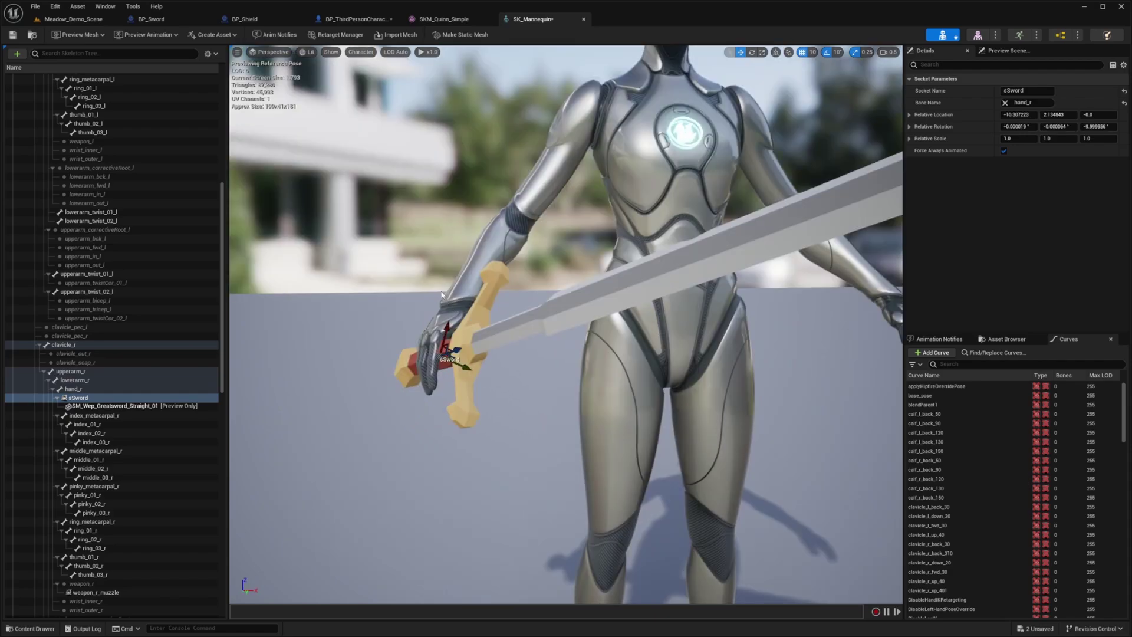
pyautogui.keyDown('alt'); pyautogui.moveTo(566, 330); pyautogui.dragTo(383, 327); pyautogui.keyUp('alt')
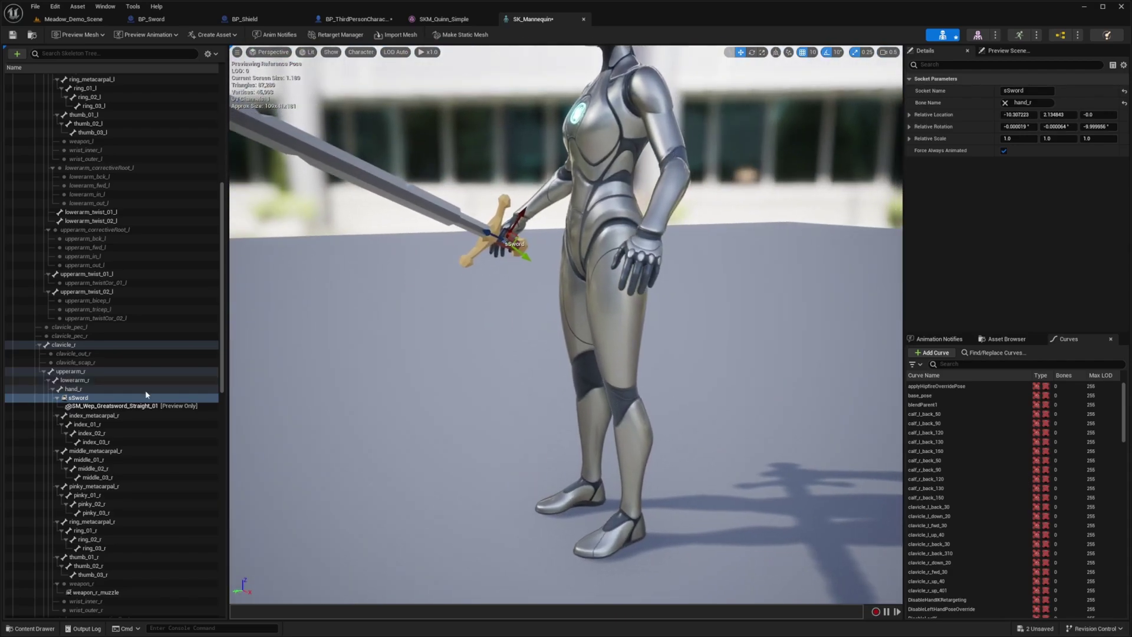
pyautogui.scroll(-6, 106, 460)
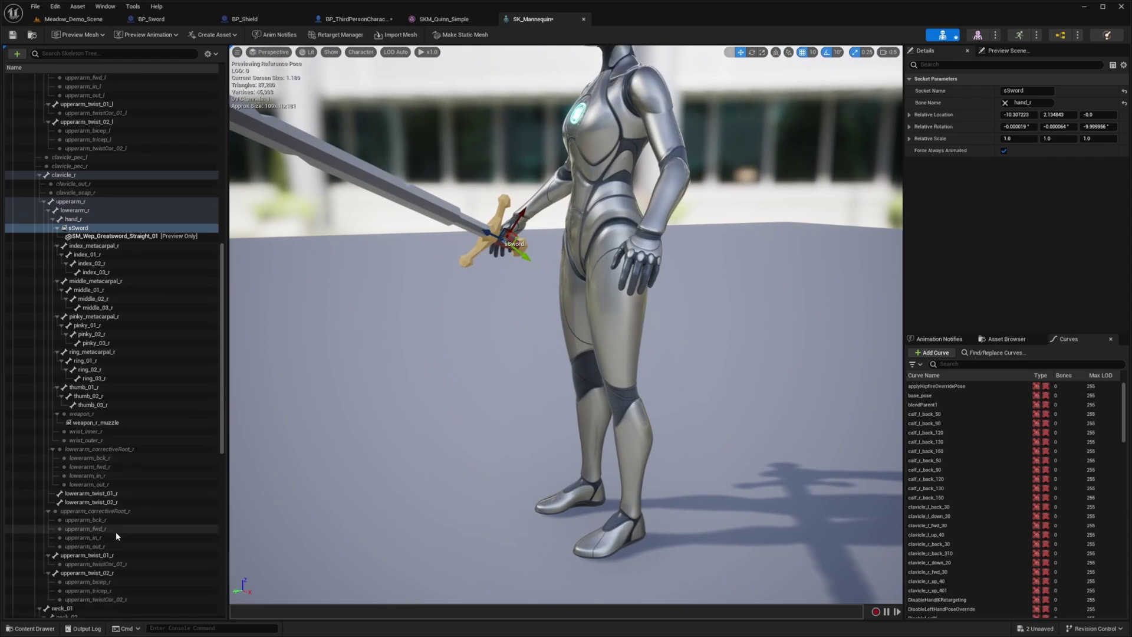
pyautogui.scroll(15, 118, 519)
pyautogui.rightClick(78, 236)
pyautogui.moveTo(148, 358)
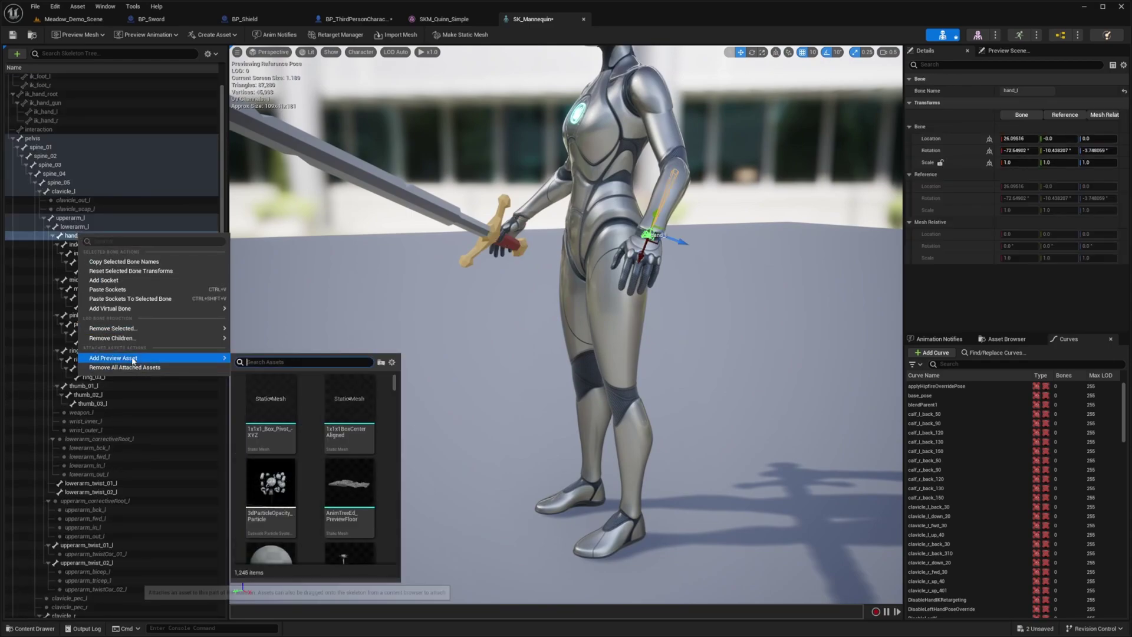
pyautogui.click(285, 364)
pyautogui.write('shield')
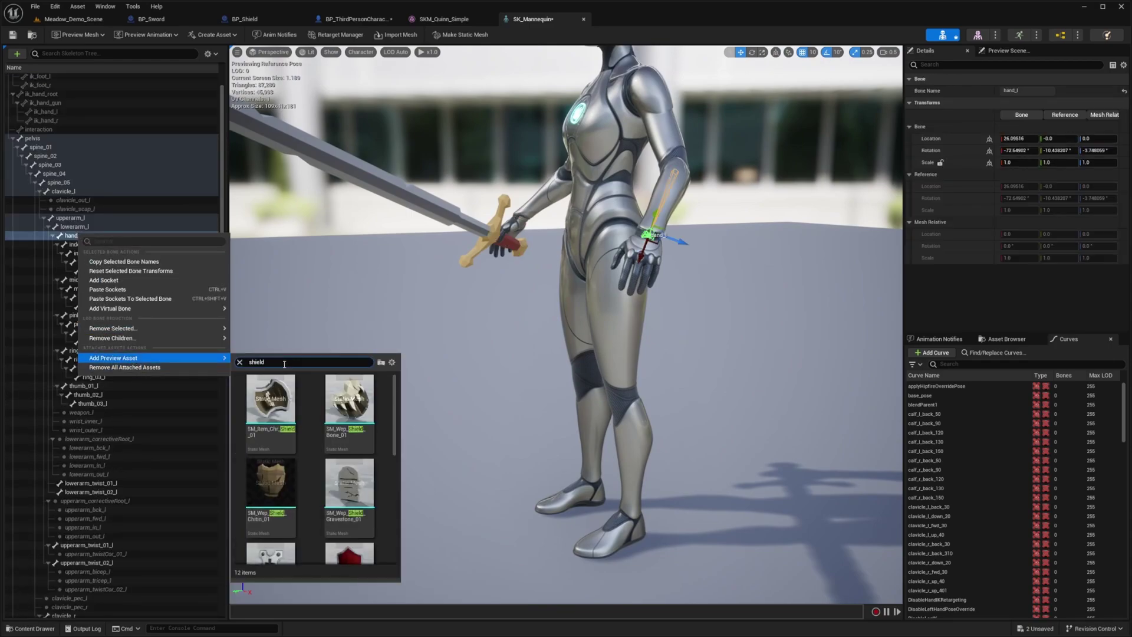
pyautogui.scroll(-1, 289, 460)
pyautogui.click(289, 471)
pyautogui.hotkey('ctrl', 'z')
# Add a socket named sShield to the hand_l bone of the skeleton.
pyautogui.rightClick(76, 236)
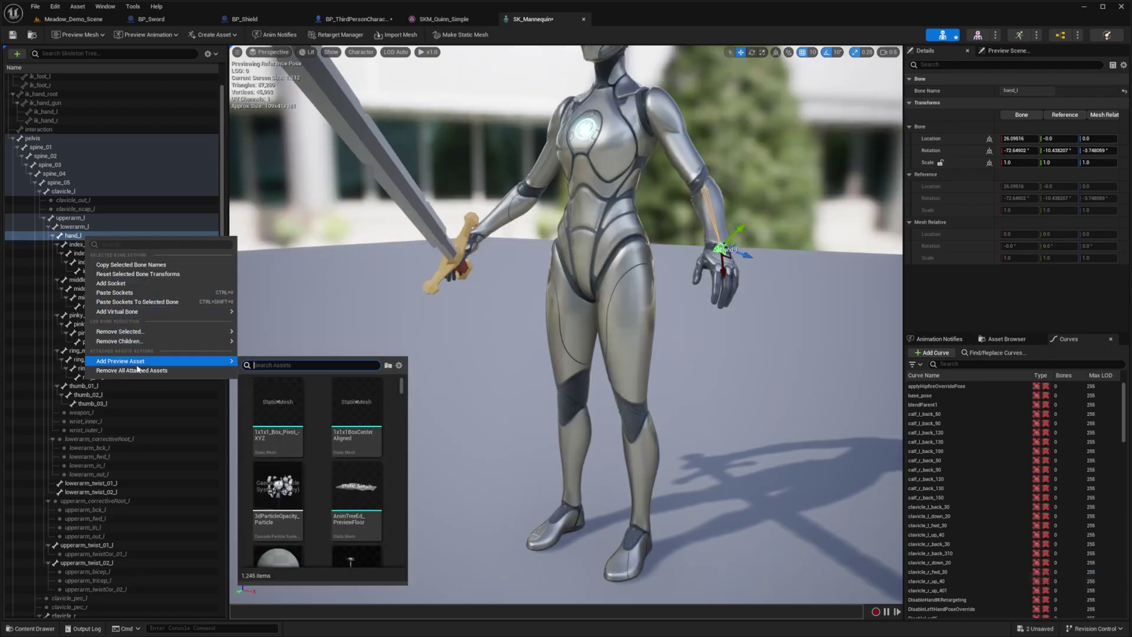
pyautogui.click(124, 285)
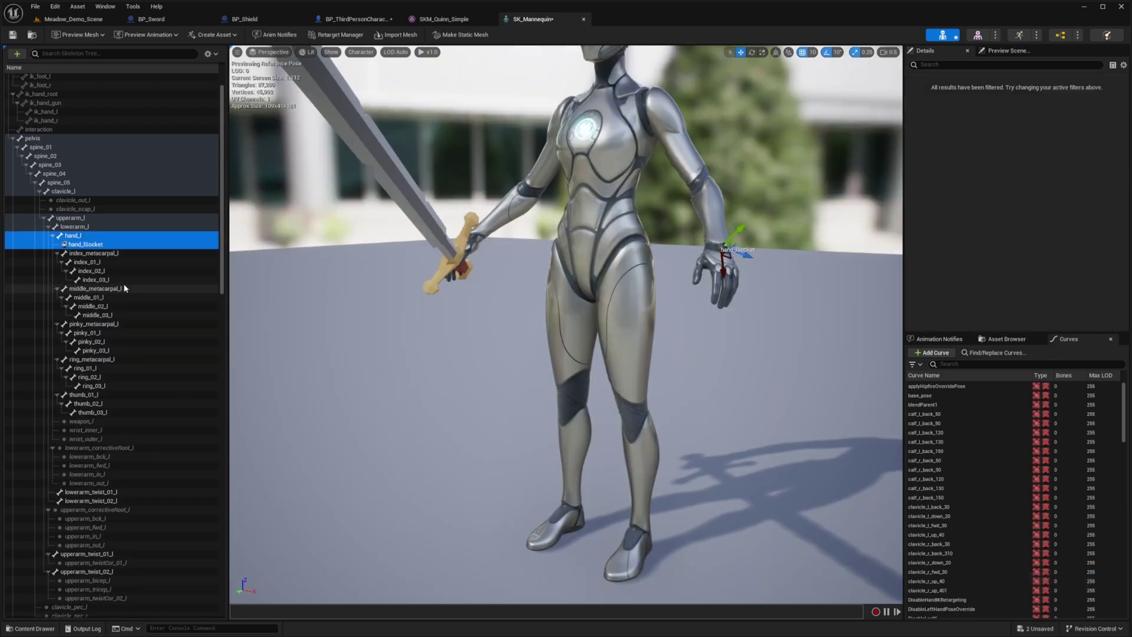
pyautogui.doubleClick(93, 245)
pyautogui.write('sShie')
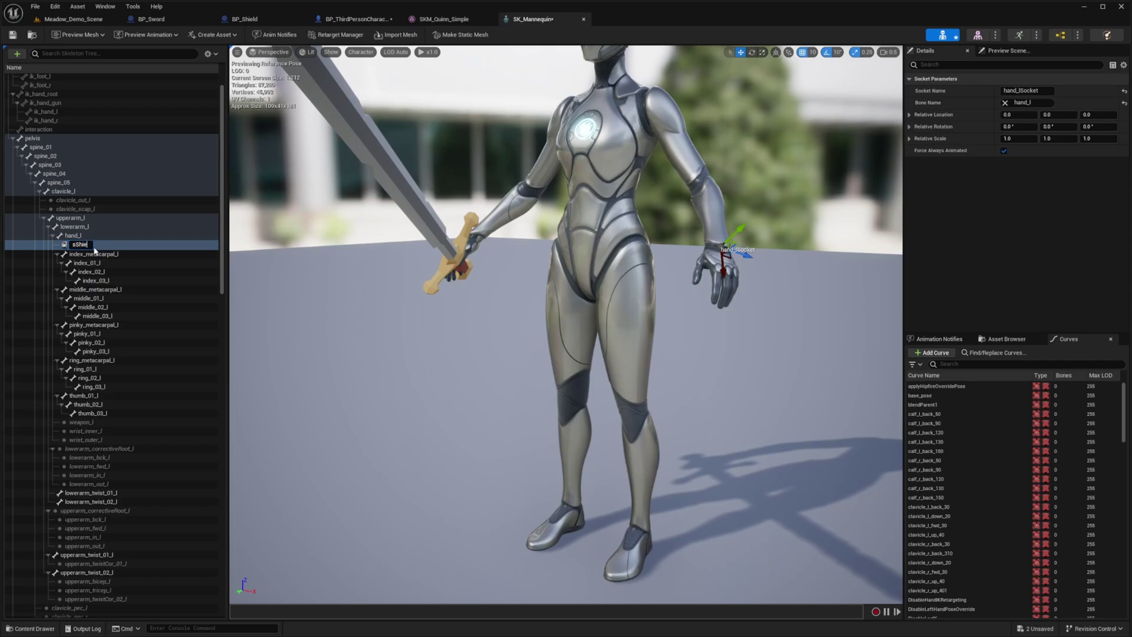
pyautogui.write('ld')
pyautogui.press('Return')
# Attach the SM_Wep_Shield_Chitin_01 mesh to the sShield socket as a preview asset.
pyautogui.rightClick(81, 250)
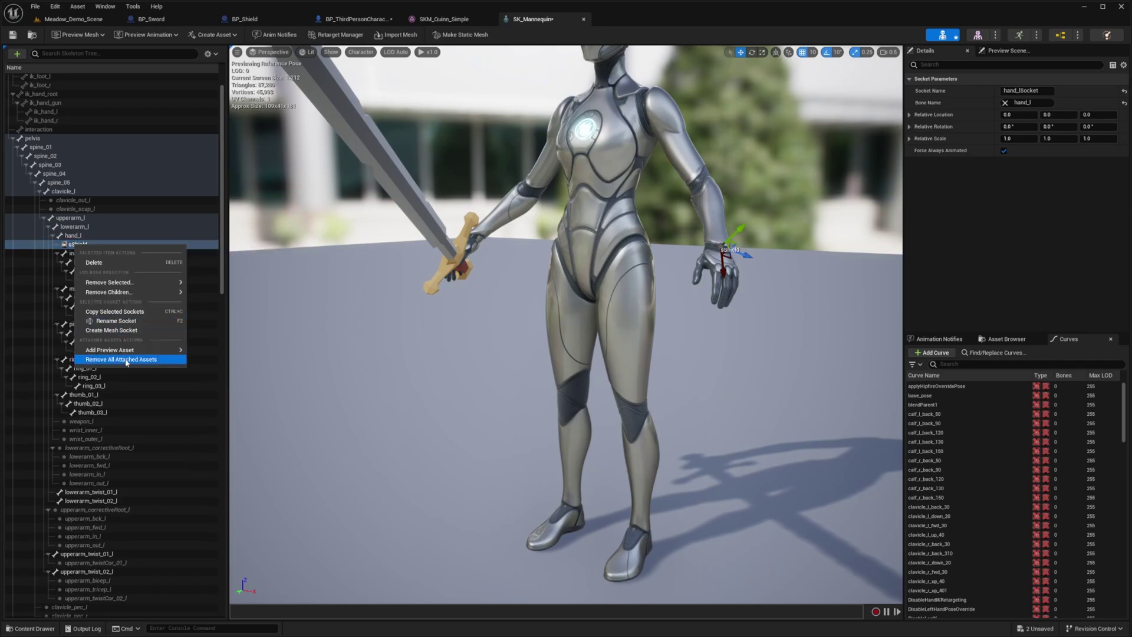
pyautogui.moveTo(127, 352)
pyautogui.click(225, 353)
pyautogui.write('sShield')
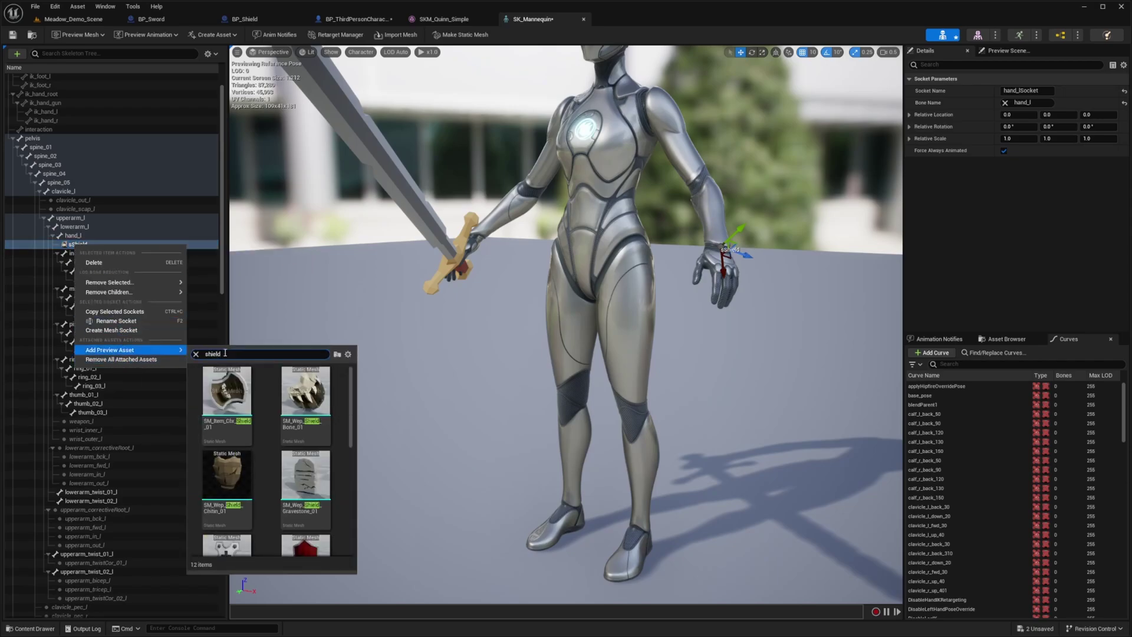
pyautogui.click(244, 464)
# Rotate the sShield socket to about X -180°, Y 10°, Z -180° so the shield faces outward from the left arm.
pyautogui.moveTo(654, 255); pyautogui.dragTo(615, 281, button='right')
pyautogui.press('e')
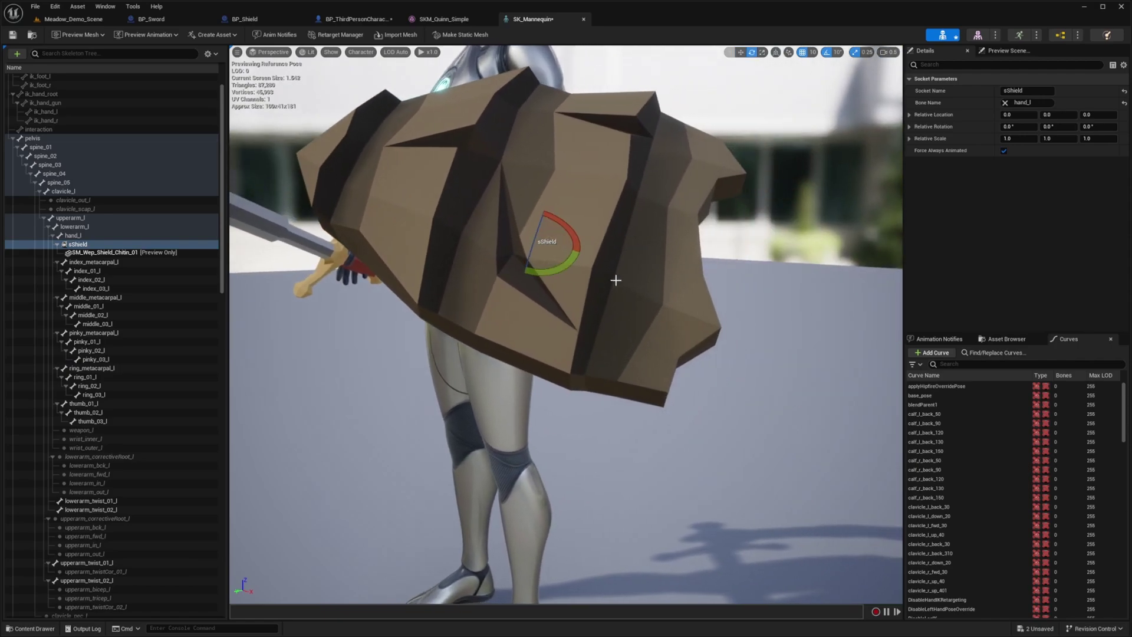
pyautogui.moveTo(520, 273); pyautogui.dragTo(563, 213)
pyautogui.press('a')
pyautogui.moveTo(550, 275); pyautogui.dragTo(565, 269, button='right')
pyautogui.scroll(-2, 560, 271)
# Move the sShield socket to about Y -4.3 to fit the shield to the left hand, and save the skeleton.
pyautogui.press('w')
pyautogui.moveTo(531, 228); pyautogui.dragTo(521, 232)
pyautogui.press('r')
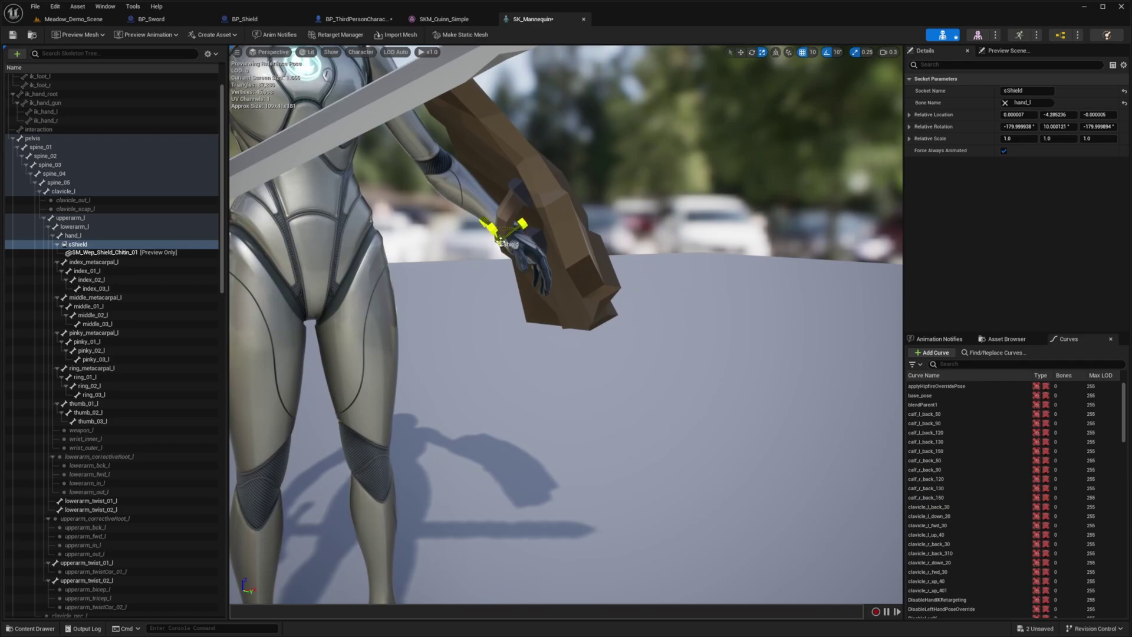
pyautogui.press('w')
pyautogui.moveTo(577, 314); pyautogui.dragTo(448, 316, button='right')
pyautogui.press('a')
pyautogui.scroll(2, 577, 315)
pyautogui.press('s')
pyautogui.click(711, 173)
pyautogui.hotkey('ctrl', 's')
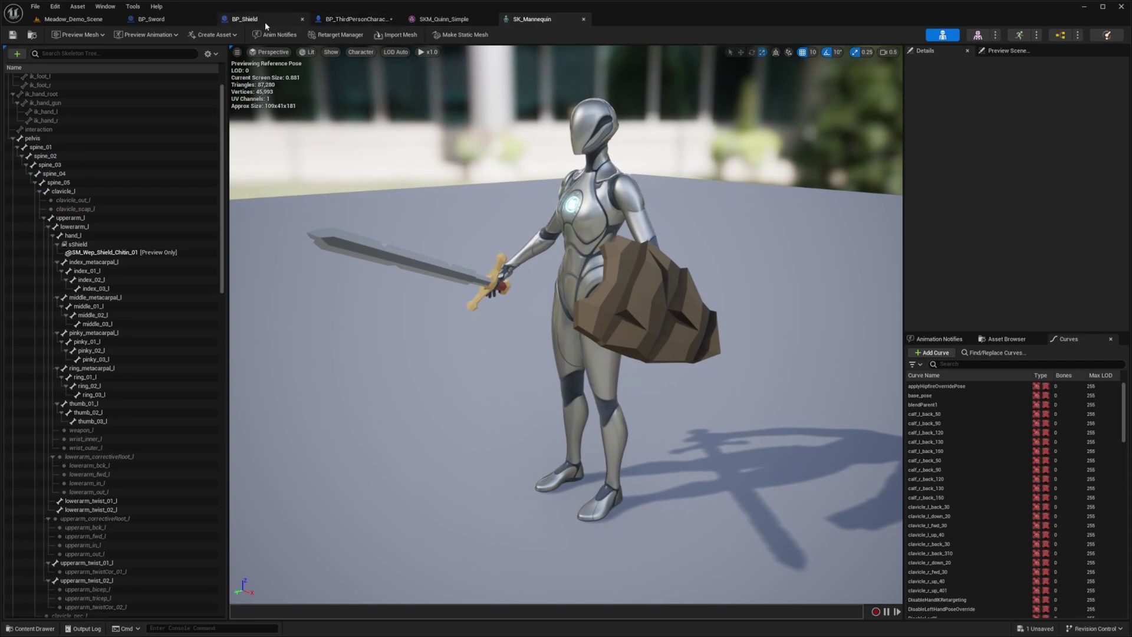
# Add BP_Sword and BP_Shield as default weapon classes on the NinjaCombatWeaponManager component of BP_ThirdPersonCharacter.
pyautogui.click(354, 19)
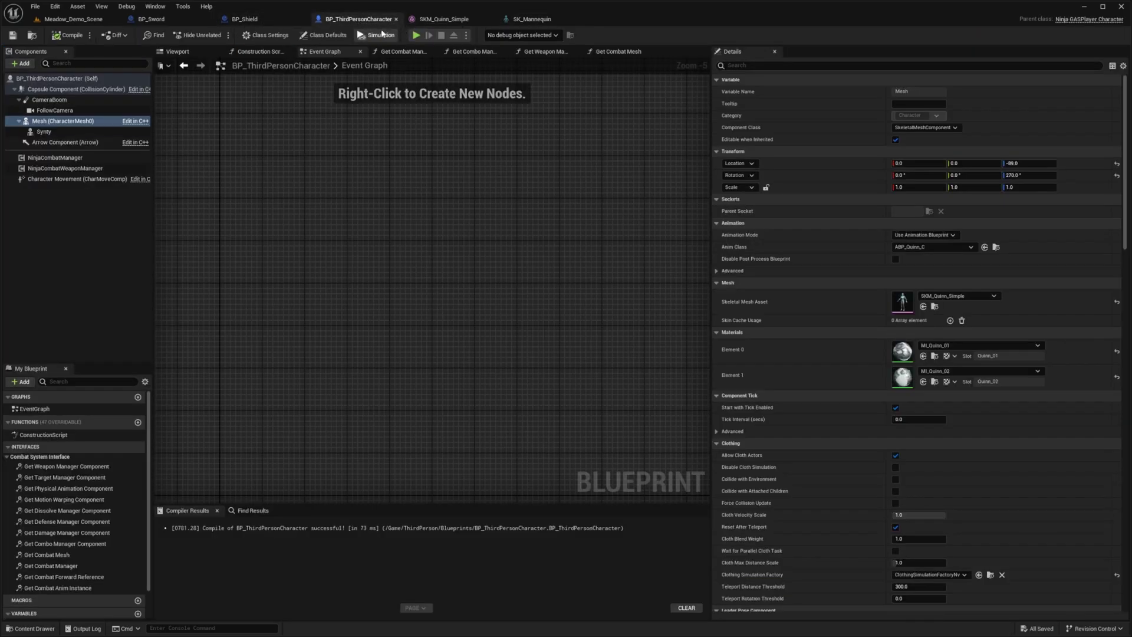
pyautogui.click(62, 169)
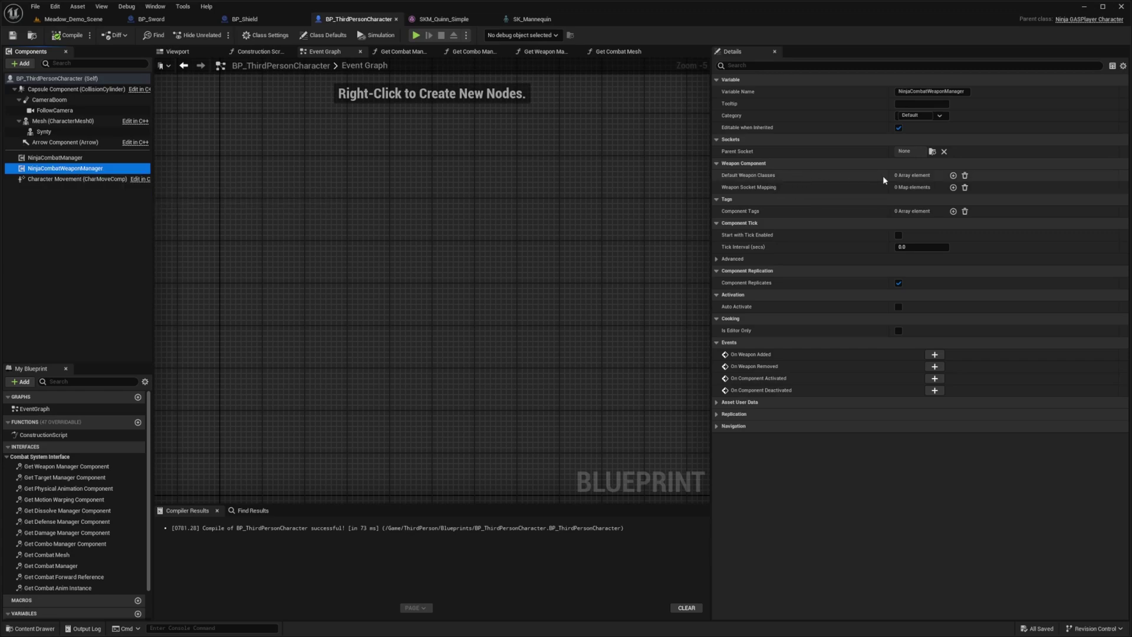
pyautogui.click(954, 175)
pyautogui.click(954, 175)
pyautogui.click(906, 188)
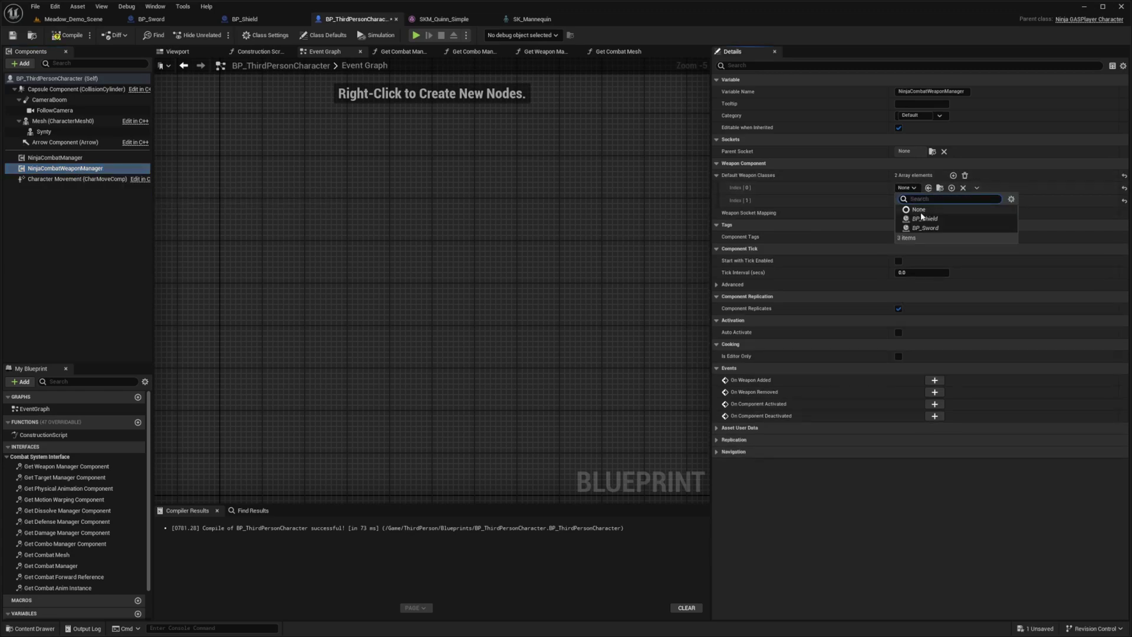
pyautogui.click(930, 228)
pyautogui.click(907, 201)
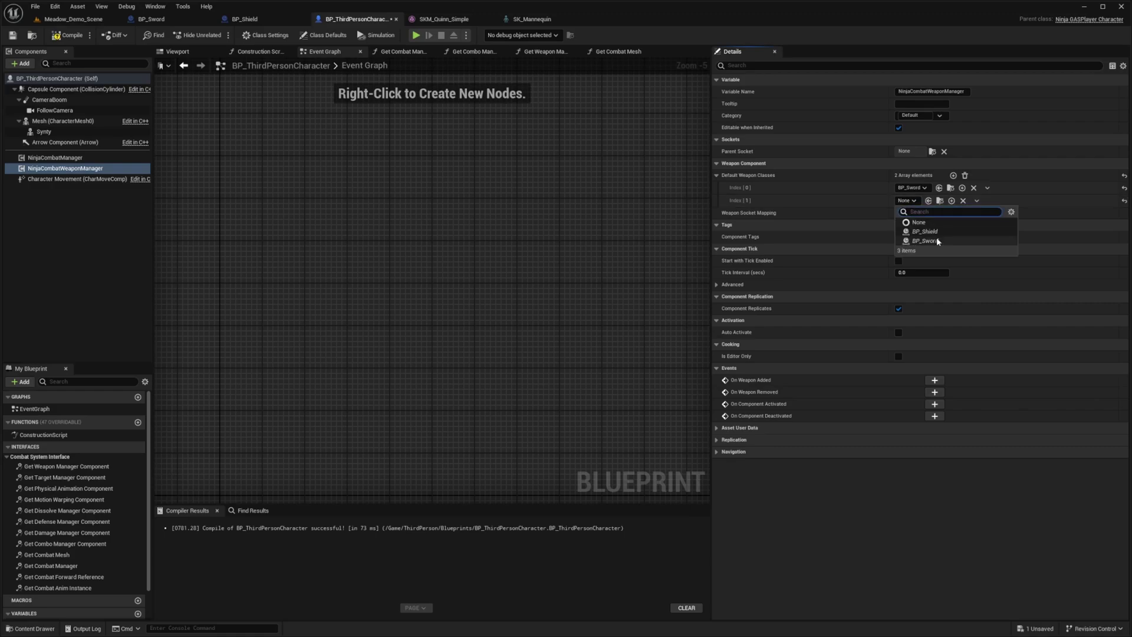
pyautogui.click(933, 232)
pyautogui.click(934, 234)
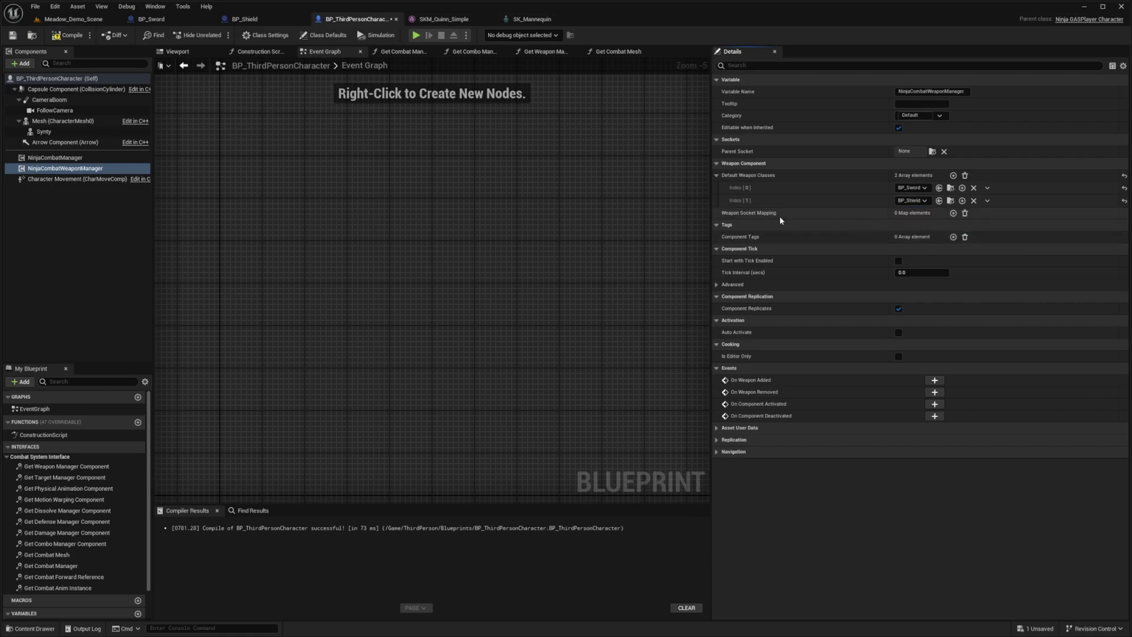
# Add a weapon socket mapping that assigns BP_Sword to the sSword socket.
pyautogui.click(954, 213)
pyautogui.click(953, 213)
pyautogui.click(858, 225)
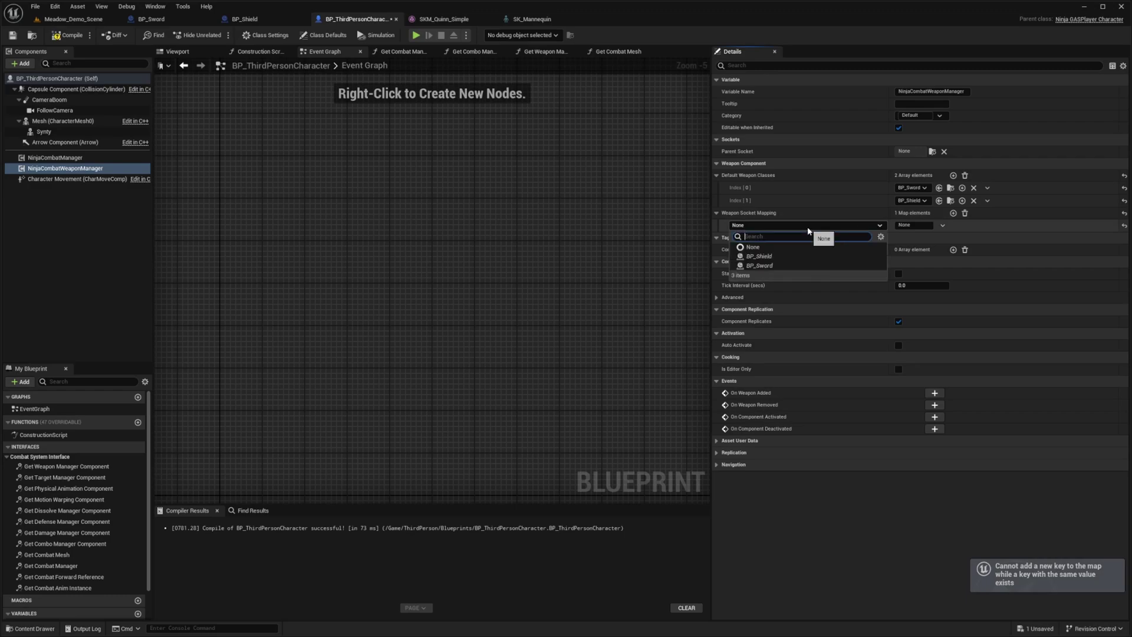
pyautogui.click(765, 266)
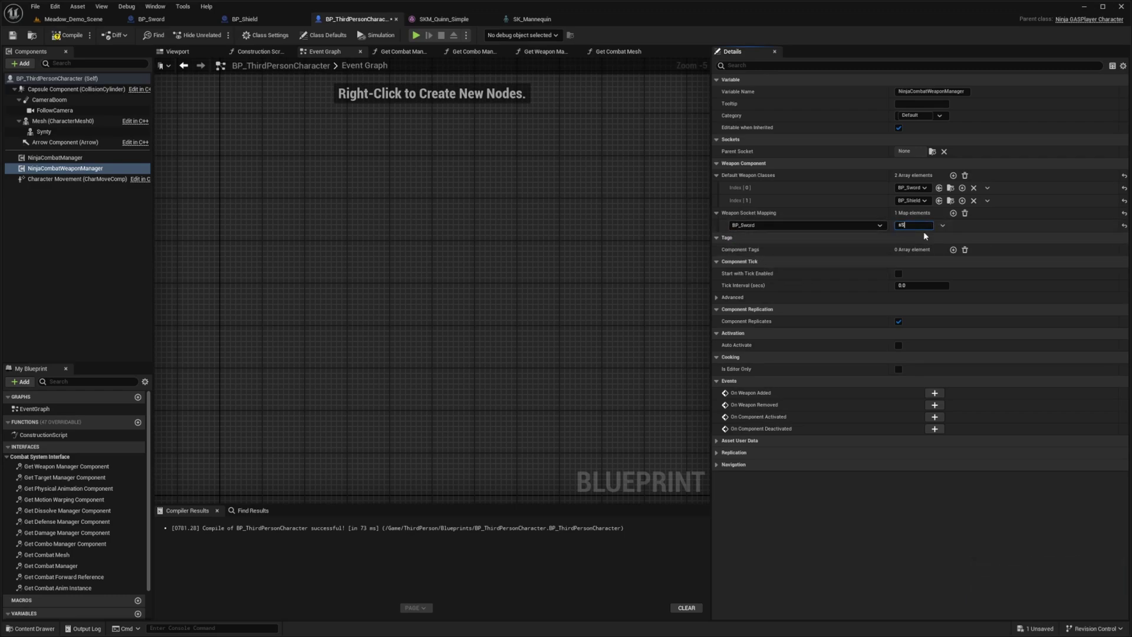
pyautogui.write('sSword')
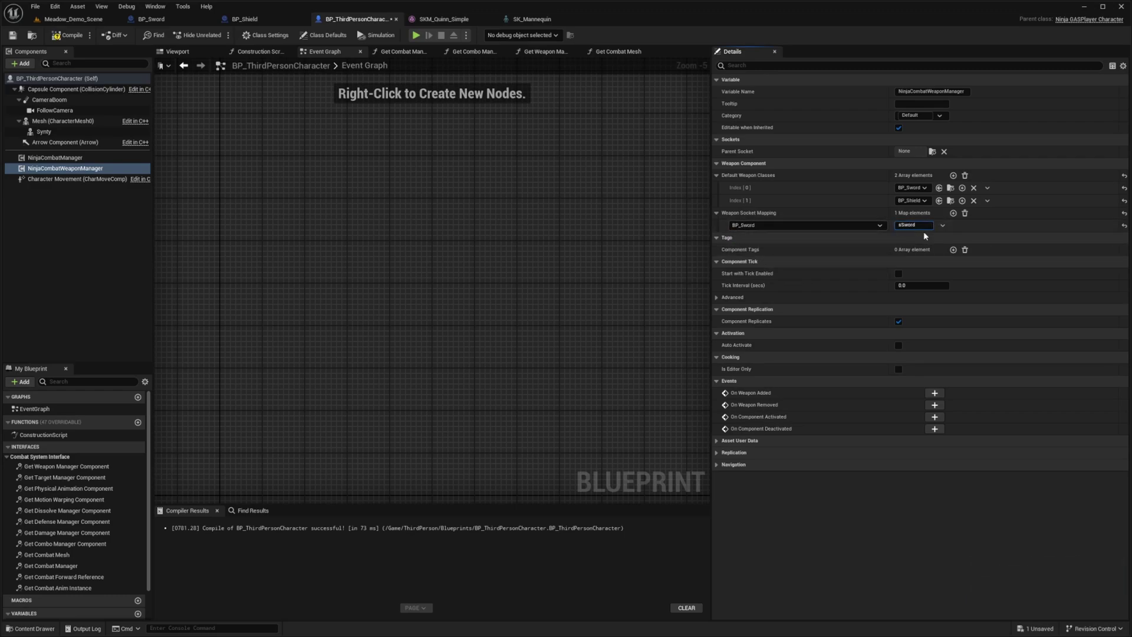
# Add a second weapon socket mapping from BP_Shield to sShield, and save the character blueprint.
pyautogui.click(954, 213)
pyautogui.click(759, 237)
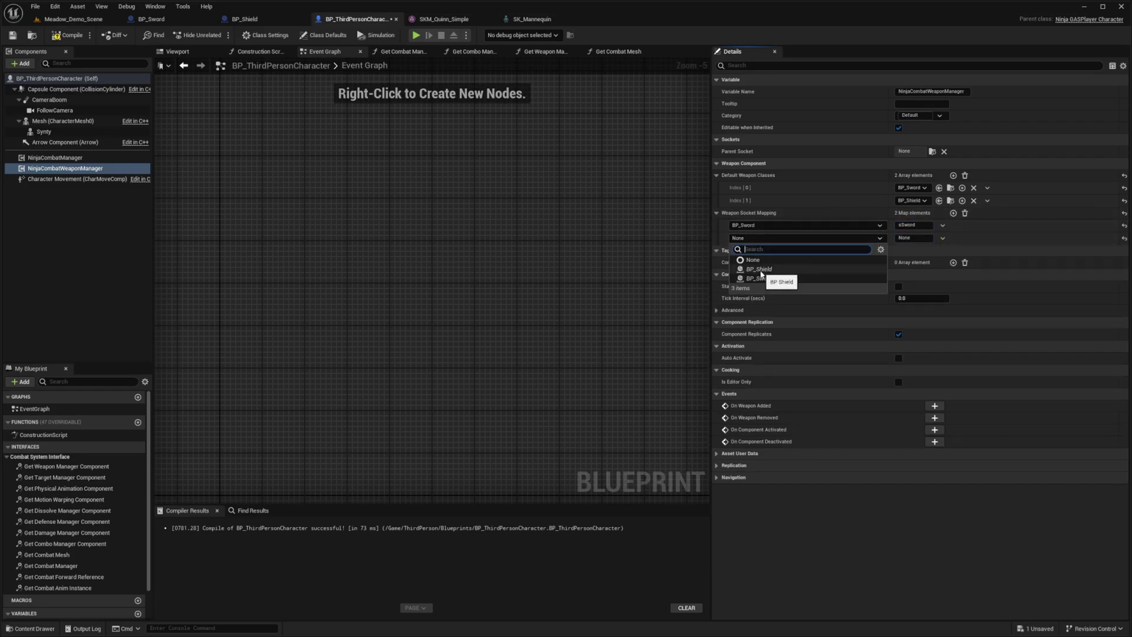
pyautogui.click(759, 269)
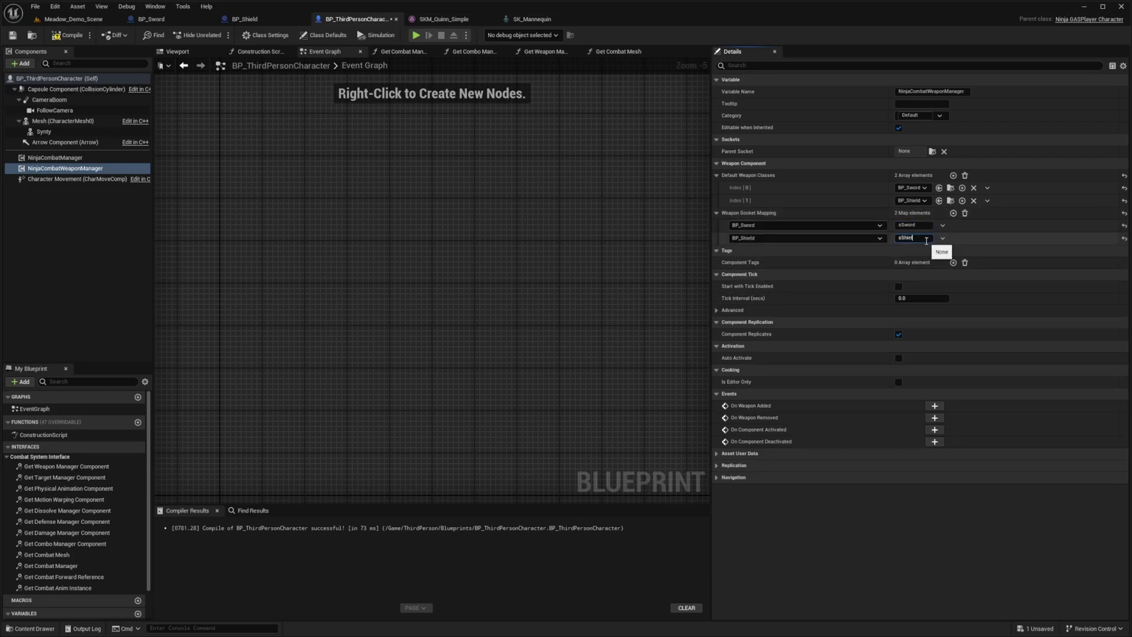
pyautogui.hotkey('ctrl', 's')
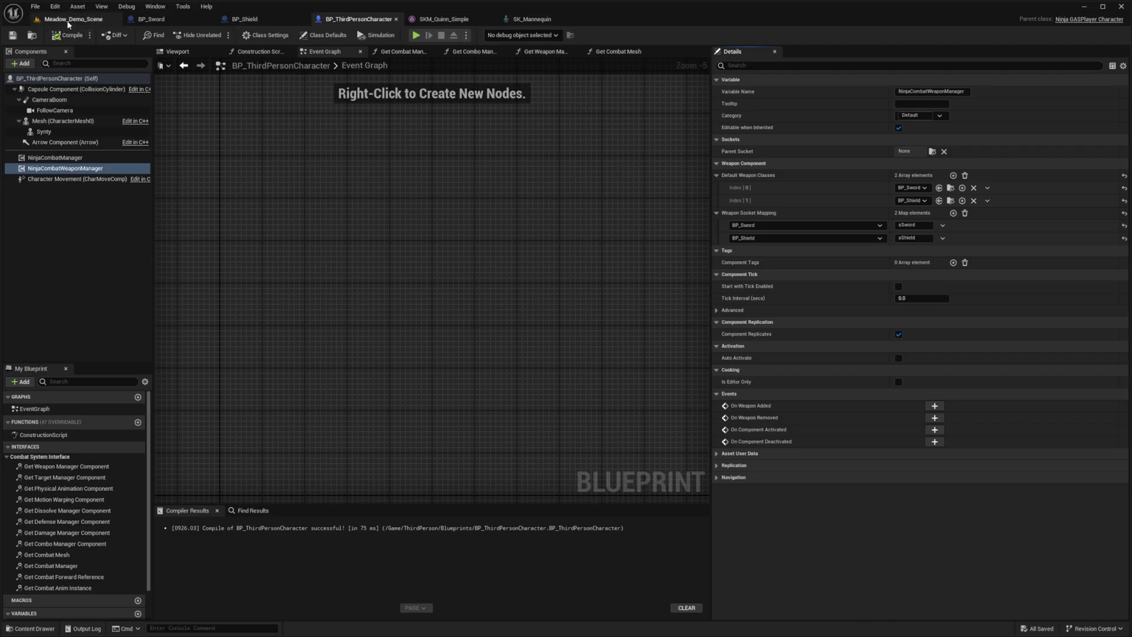
# Play the Meadow_Demo_Scene level in full screen and run the character around to check the equipped sword and shield.
pyautogui.click(73, 19)
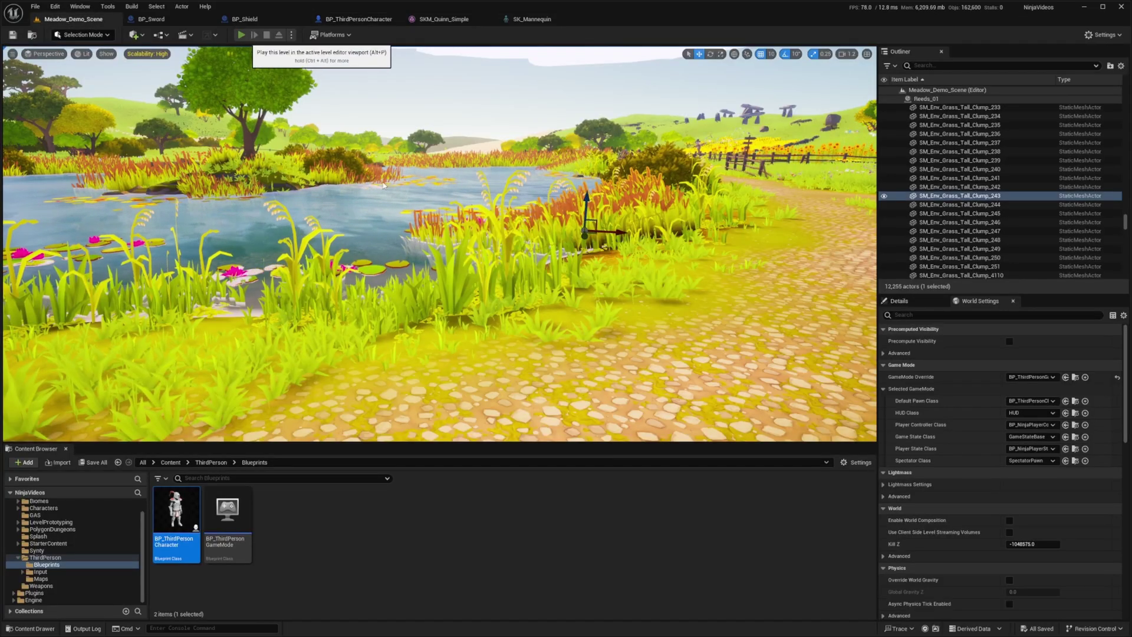
pyautogui.hotkey('alt', 'p')
pyautogui.press('F11')
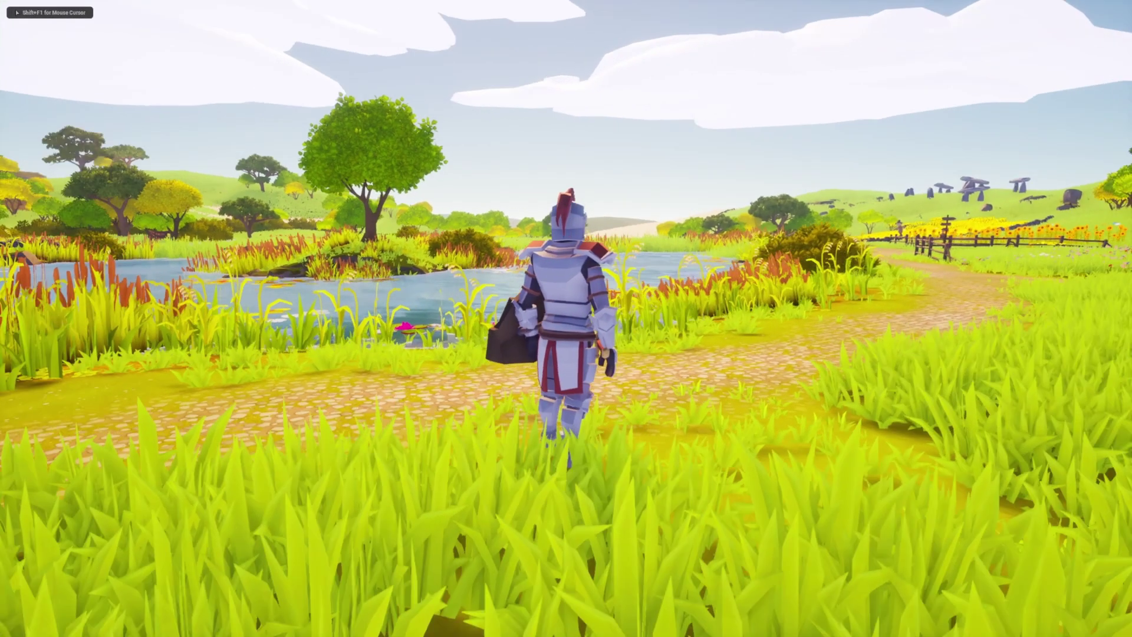
pyautogui.press('s')
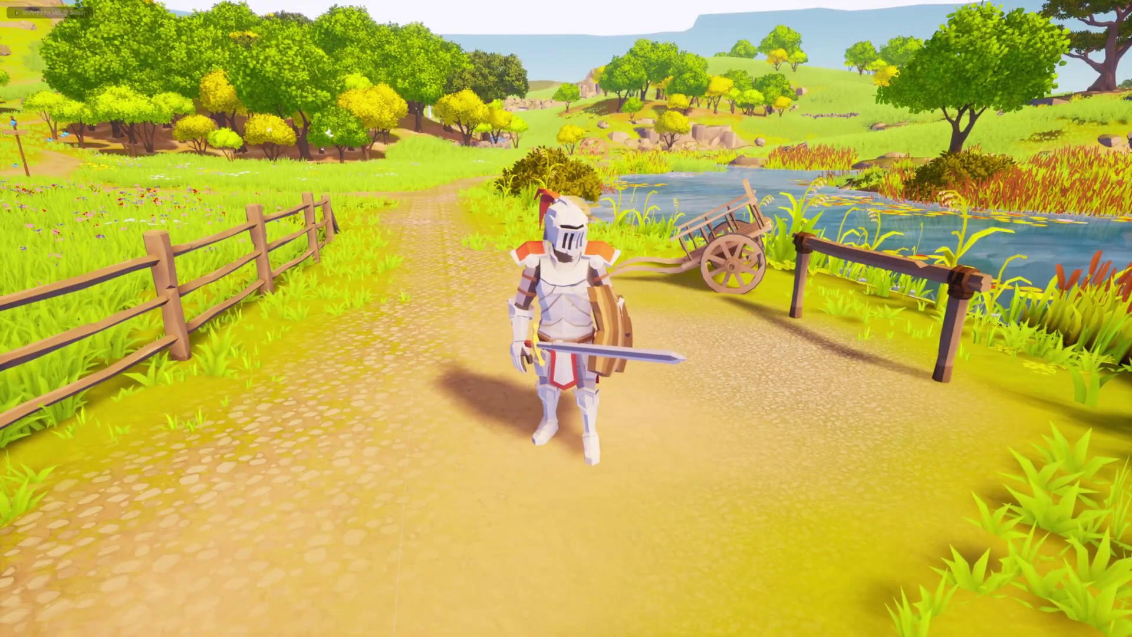
pyautogui.press('w')
pyautogui.press('s')
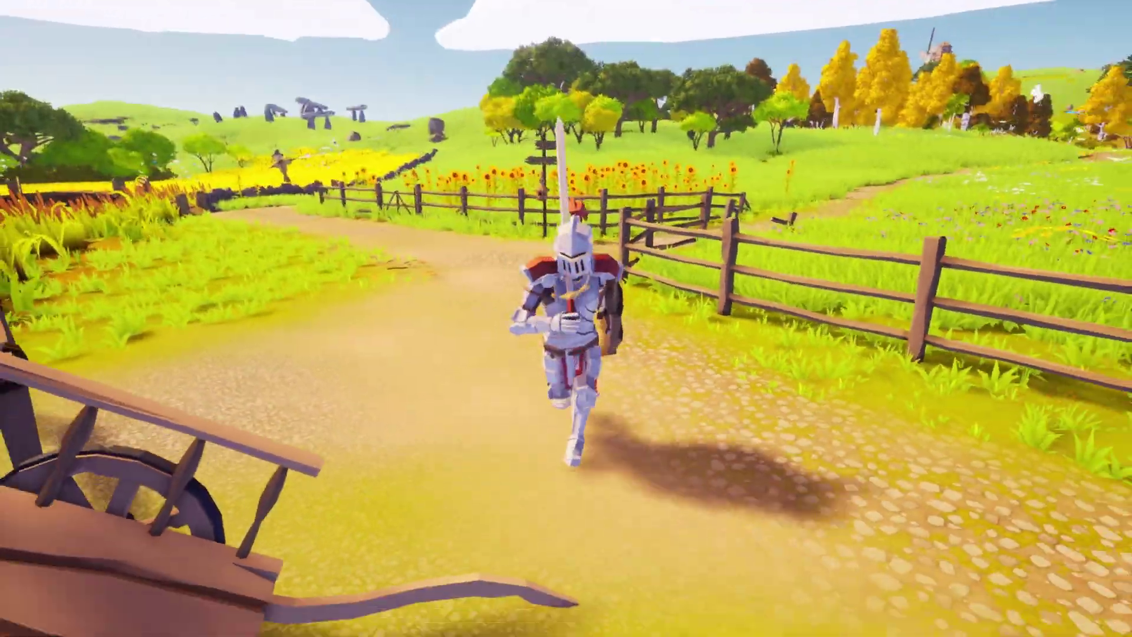
pyautogui.press('d')
pyautogui.press('s')
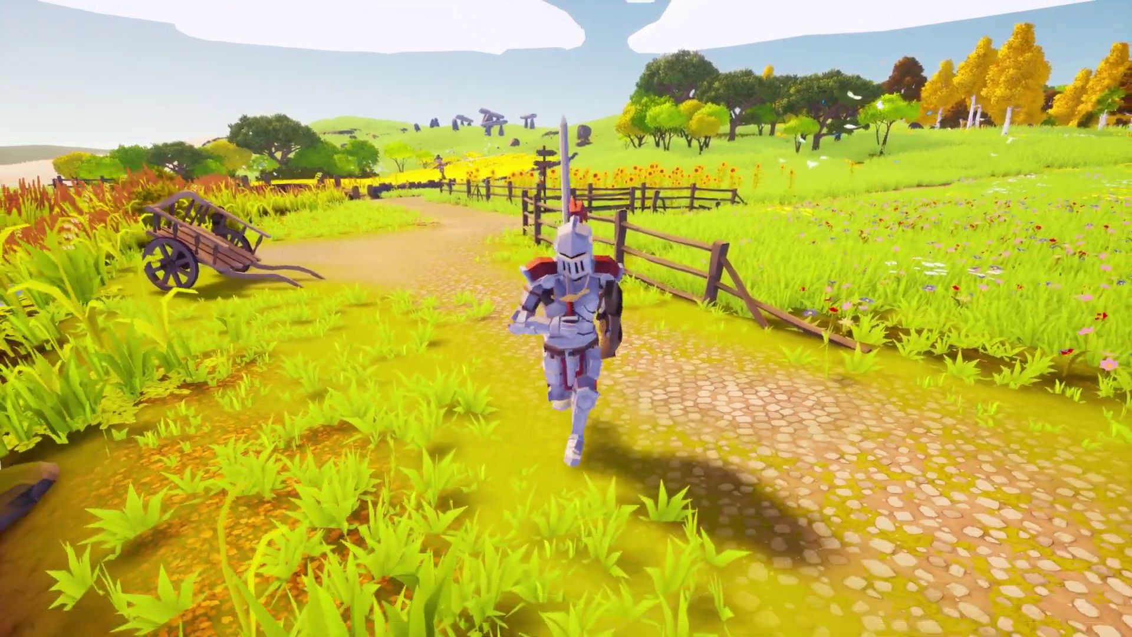
pyautogui.press('d')
pyautogui.press('w')
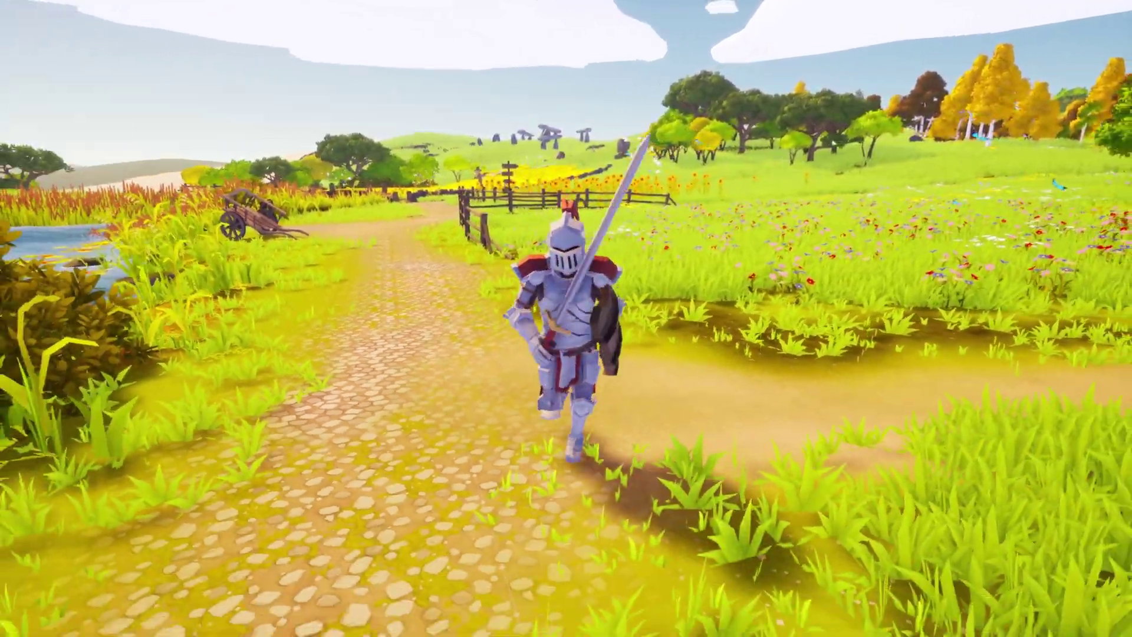